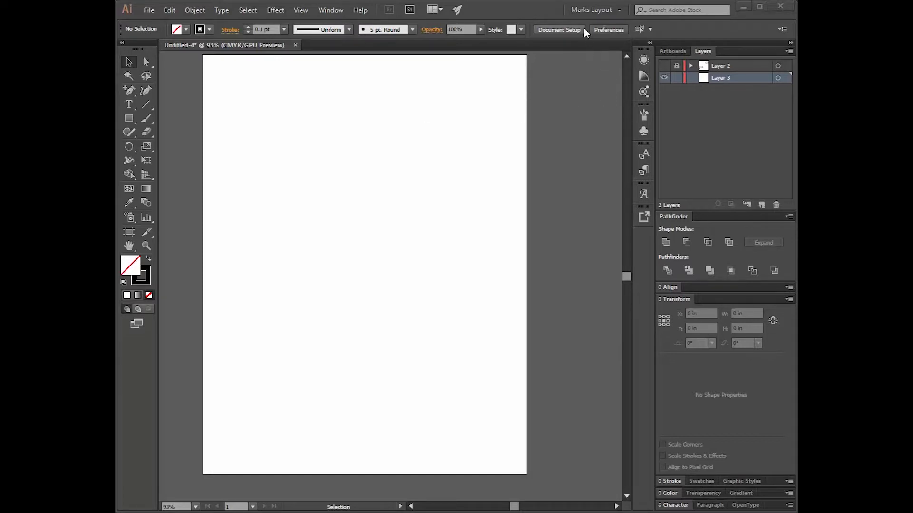
# - Change the artboard width from 8.49 in to 8.5 in, keeping the 11 in height
pyautogui.click(544, 31)
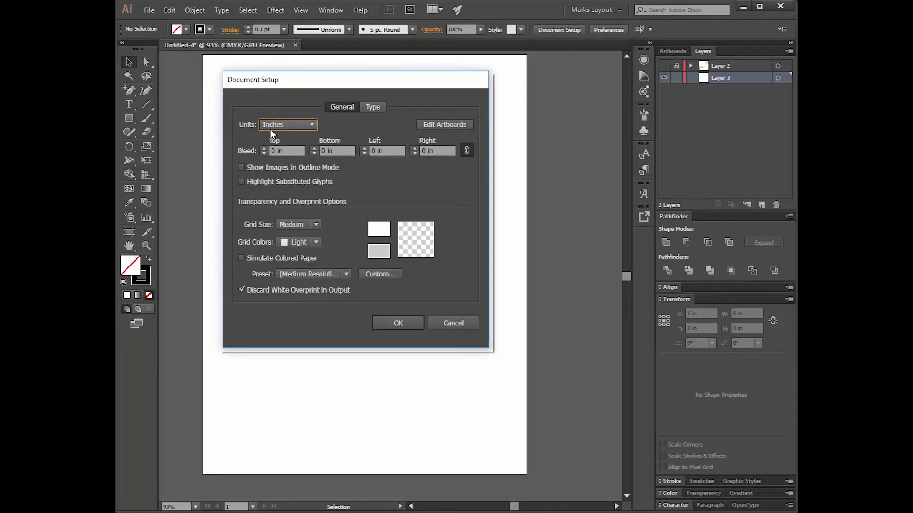
pyautogui.click(440, 126)
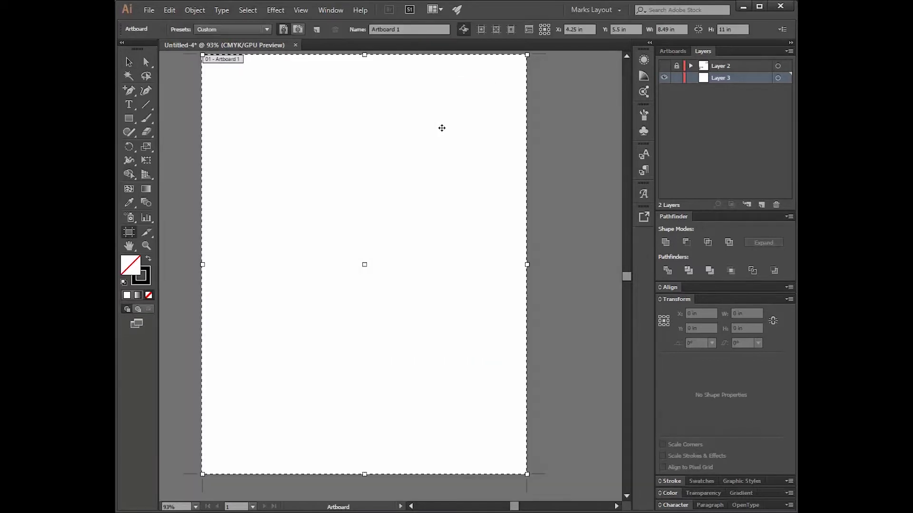
pyautogui.click(668, 29)
pyautogui.press('BackSpace')
pyautogui.press('BackSpace')
pyautogui.write('5')
pyautogui.click(734, 28)
pyautogui.click(127, 61)
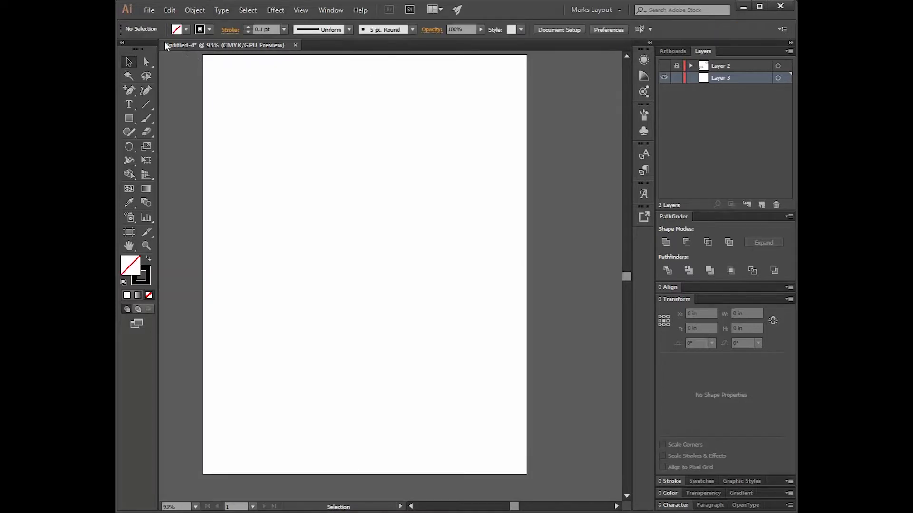
# - Place lucy.pdf from Downloads at the artboard's top-left corner, nudge it left, and deselect it
pyautogui.click(150, 10)
pyautogui.click(164, 194)
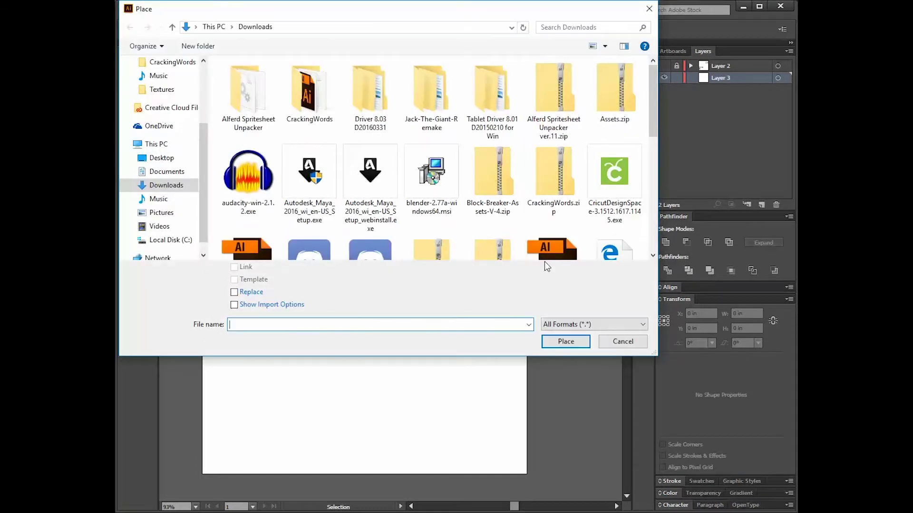
pyautogui.scroll(-5, 560, 195)
pyautogui.scroll(1, 621, 230)
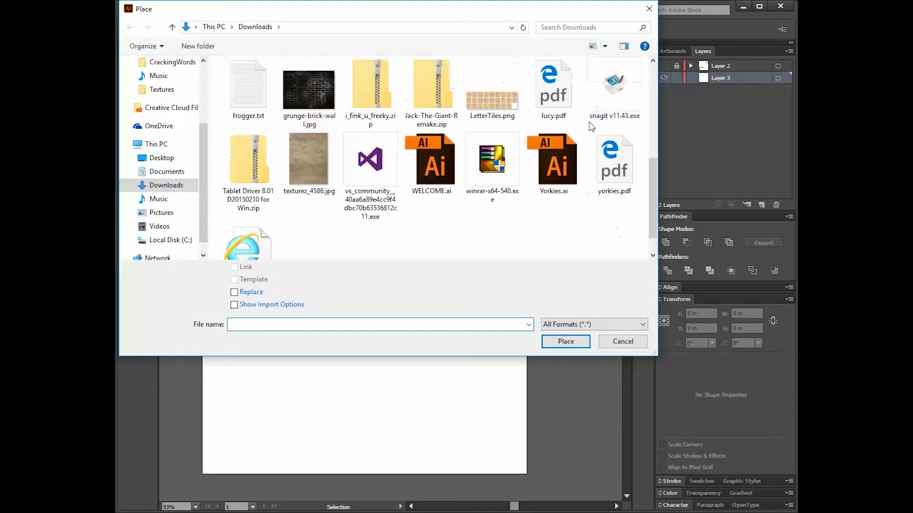
pyautogui.click(563, 96)
pyautogui.click(556, 338)
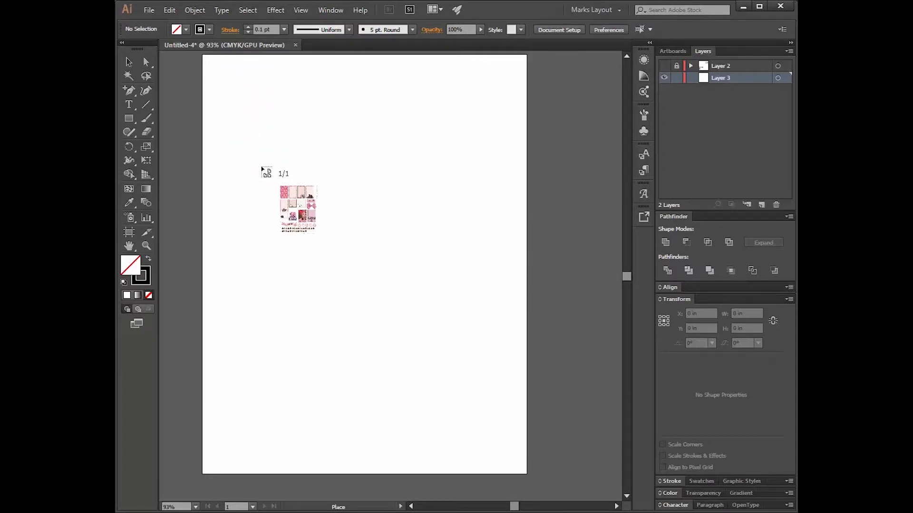
pyautogui.click(205, 55)
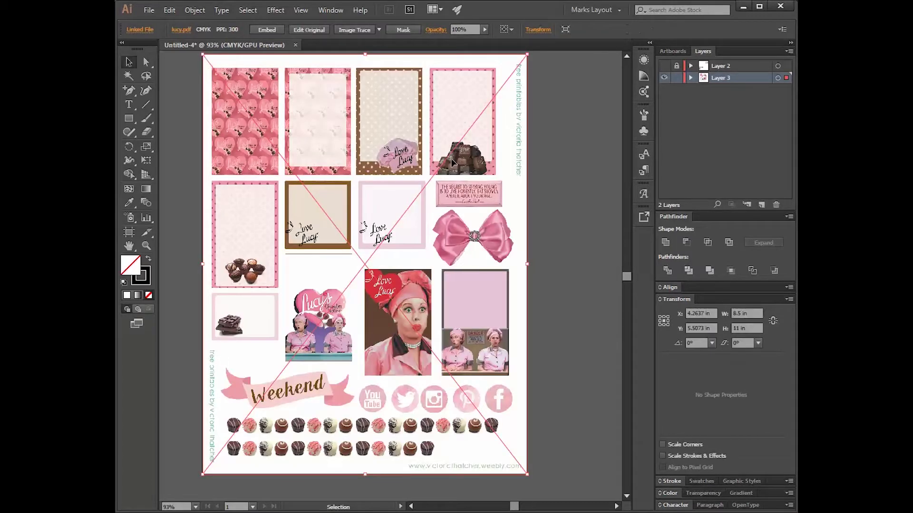
pyautogui.press('Left')
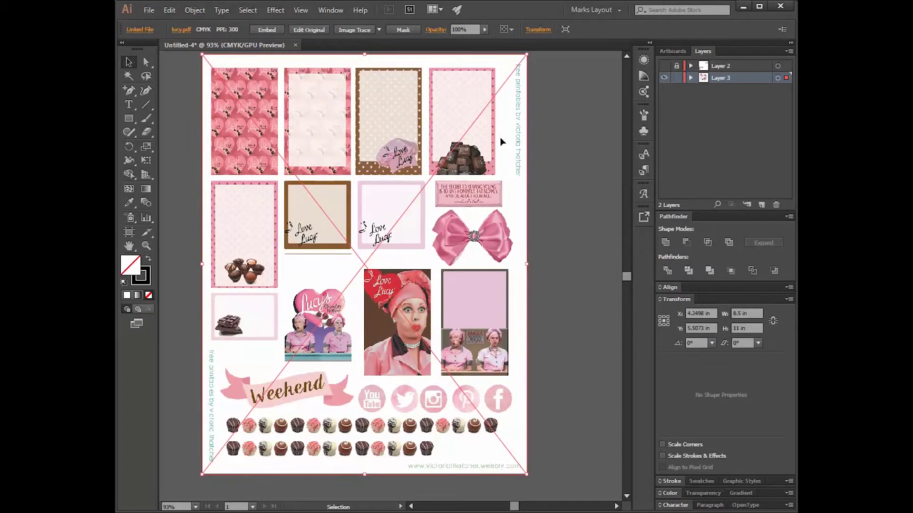
pyautogui.hotkey('ctrl', 'shift', 'a')
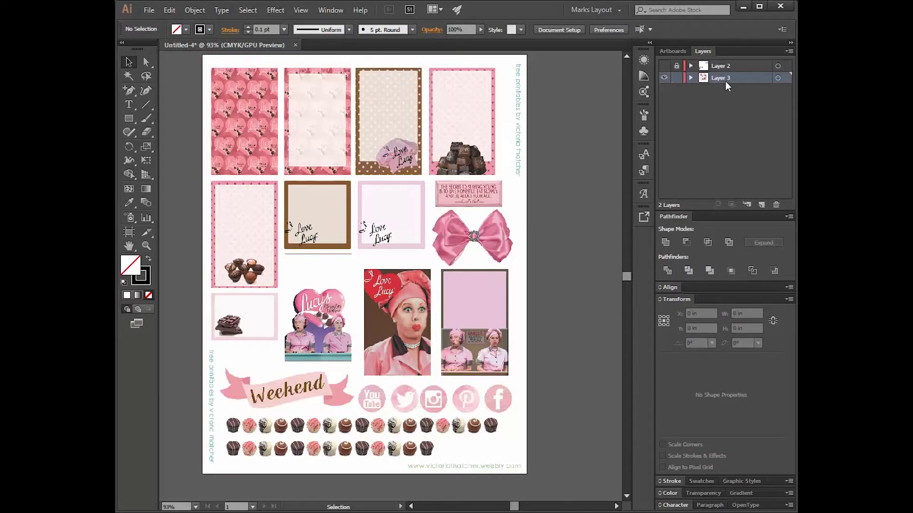
# - Rename the sticker image's Layer 3 to Background and lock it
pyautogui.doubleClick(724, 79)
pyautogui.write('Background')
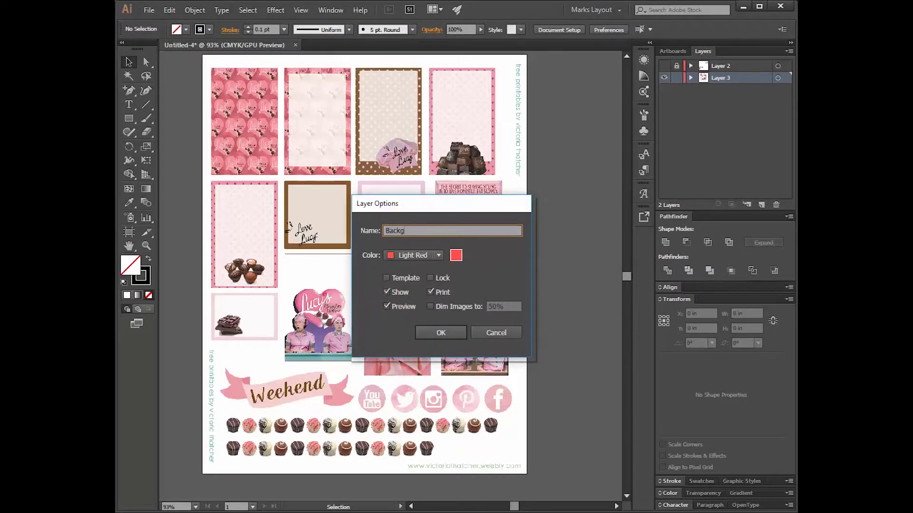
pyautogui.press('Return')
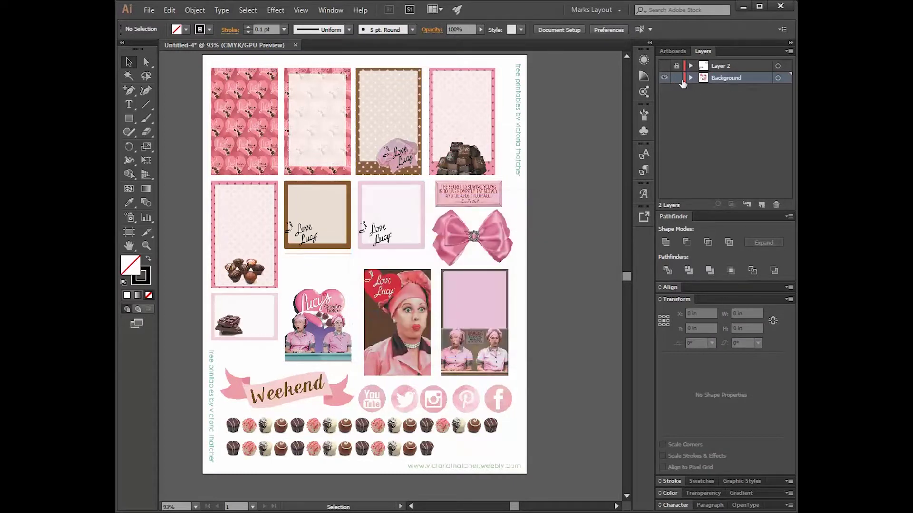
pyautogui.click(677, 78)
# - Add a new layer named Drawing and make it the active layer
pyautogui.click(746, 204)
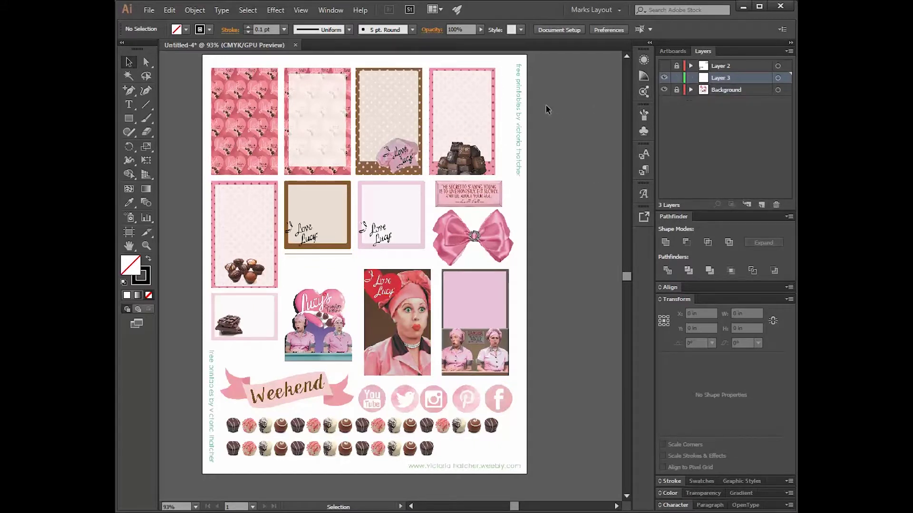
pyautogui.doubleClick(720, 78)
pyautogui.write('Drawing')
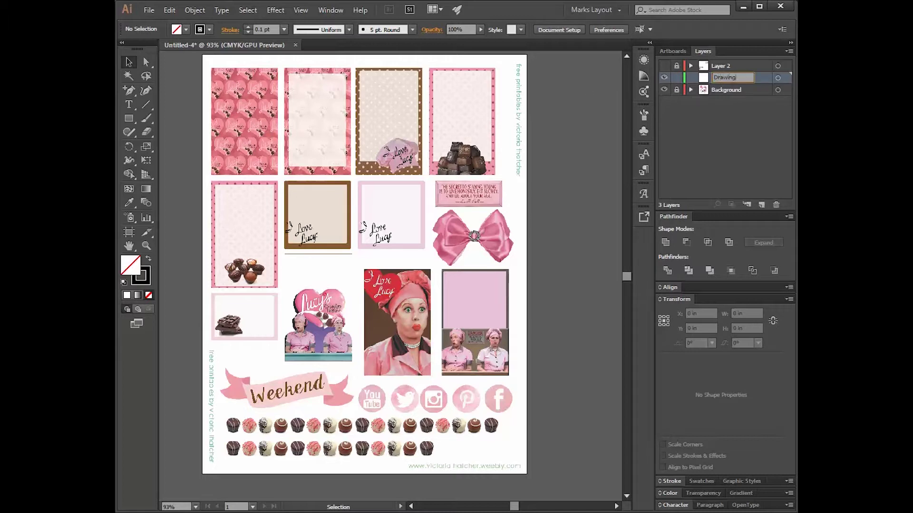
pyautogui.press('Return')
pyautogui.click(725, 67)
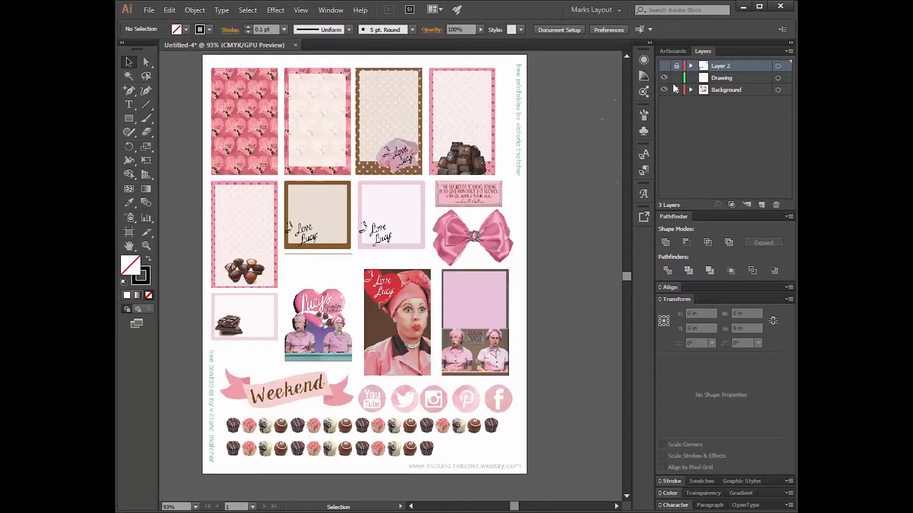
pyautogui.click(710, 78)
# - Zoom in and draw a 1.7546 × 2.8009 in rectangle over the pink heart-pattern sticker
pyautogui.click(133, 119)
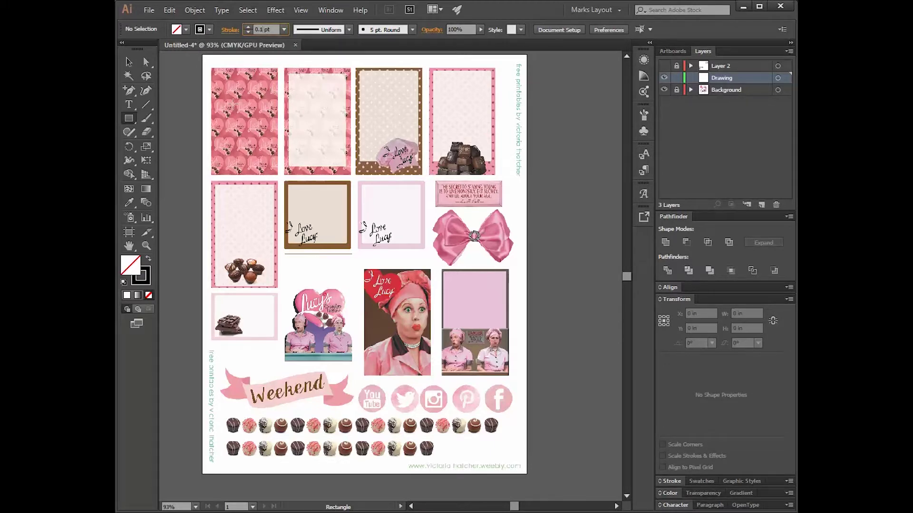
pyautogui.hotkey('ctrl', '+')
pyautogui.hotkey('ctrl', '+')
pyautogui.hotkey('ctrl', '+')
pyautogui.hotkey('ctrl', '+')
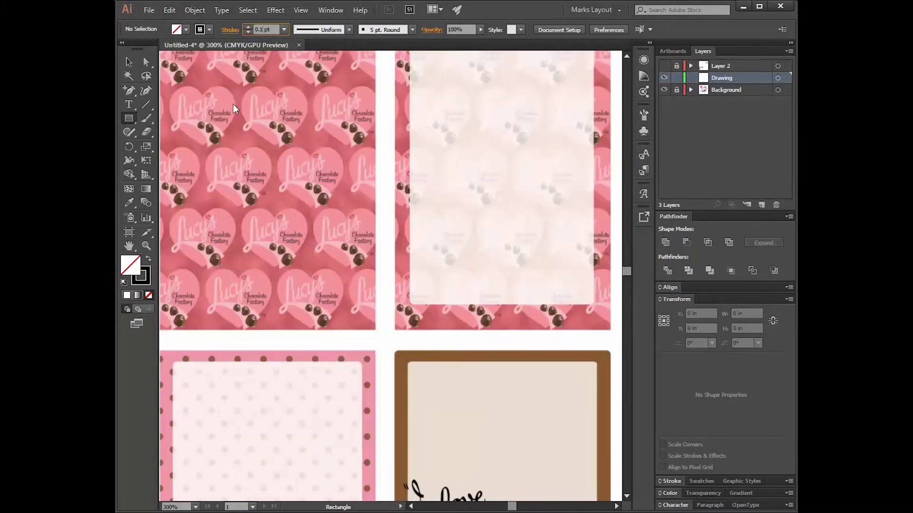
pyautogui.click(410, 507)
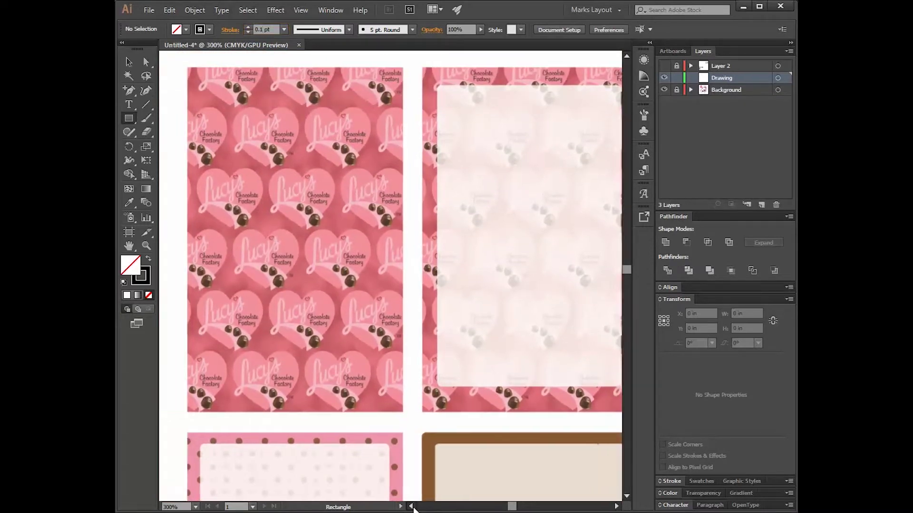
pyautogui.click(129, 62)
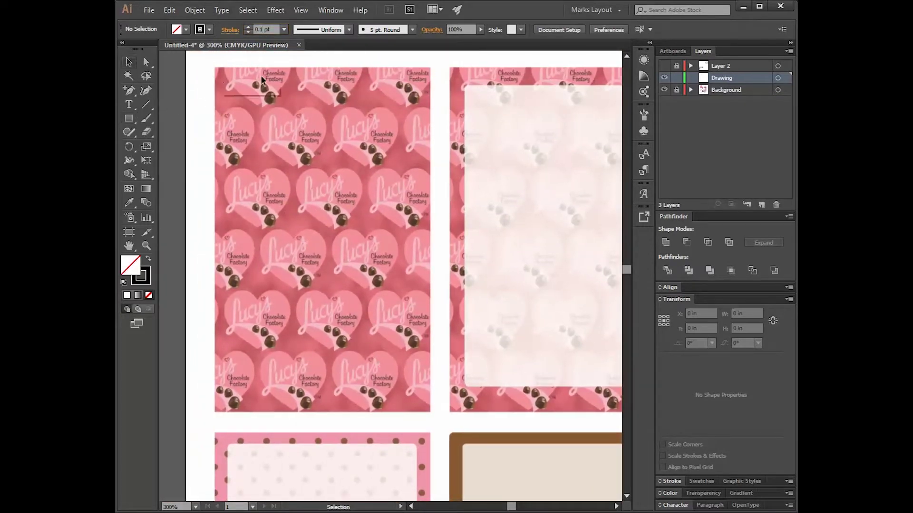
pyautogui.click(128, 119)
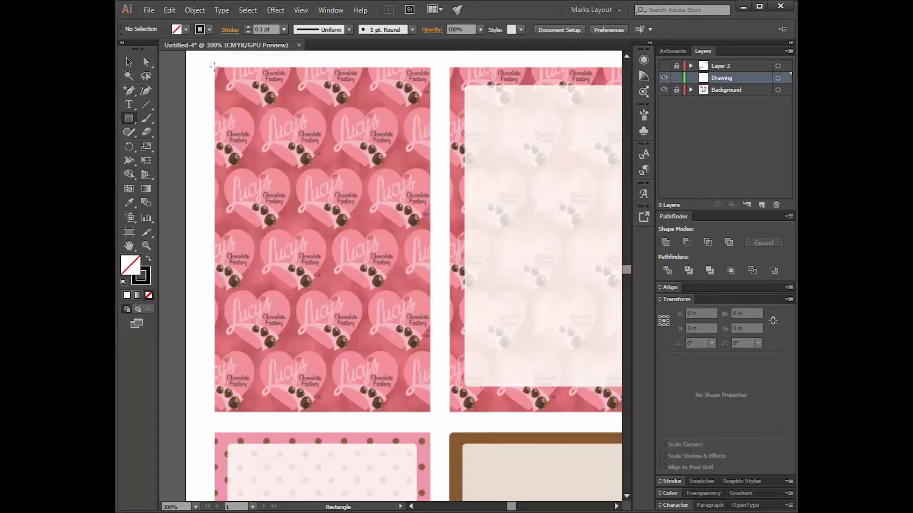
pyautogui.moveTo(214, 66); pyautogui.dragTo(431, 412)
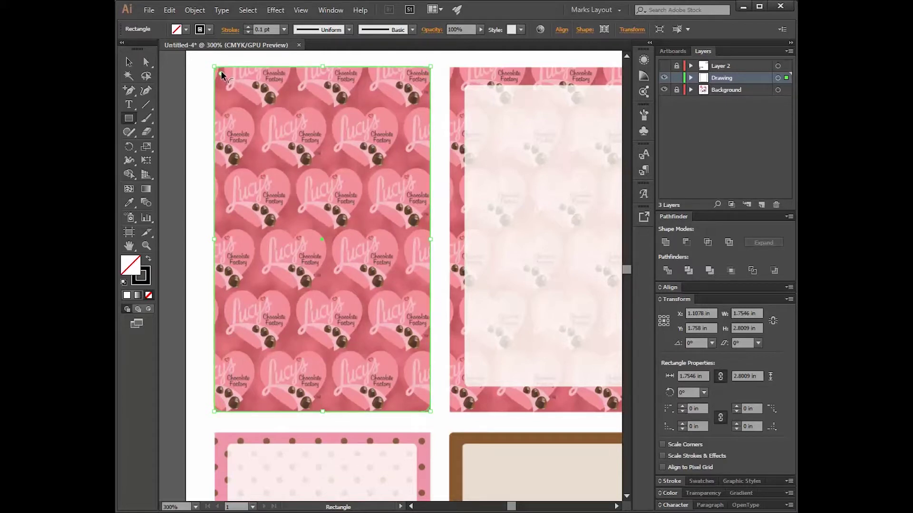
# - Round the traced rectangle's corners to about 0.0486 in with its live-corner widget
pyautogui.press('v')
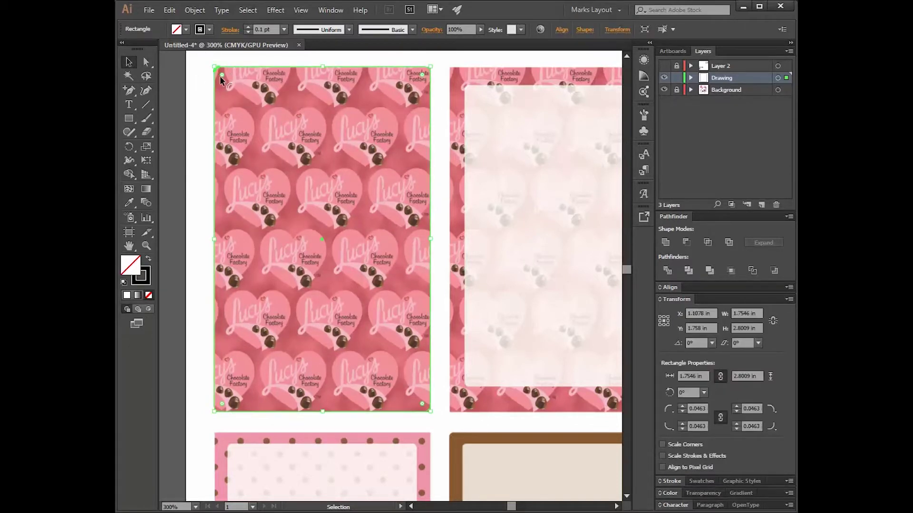
pyautogui.click(202, 76)
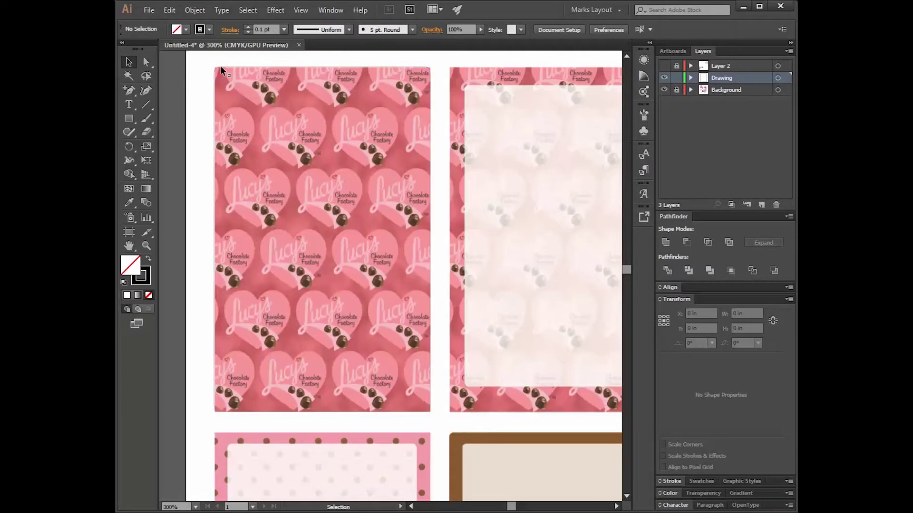
pyautogui.click(285, 67)
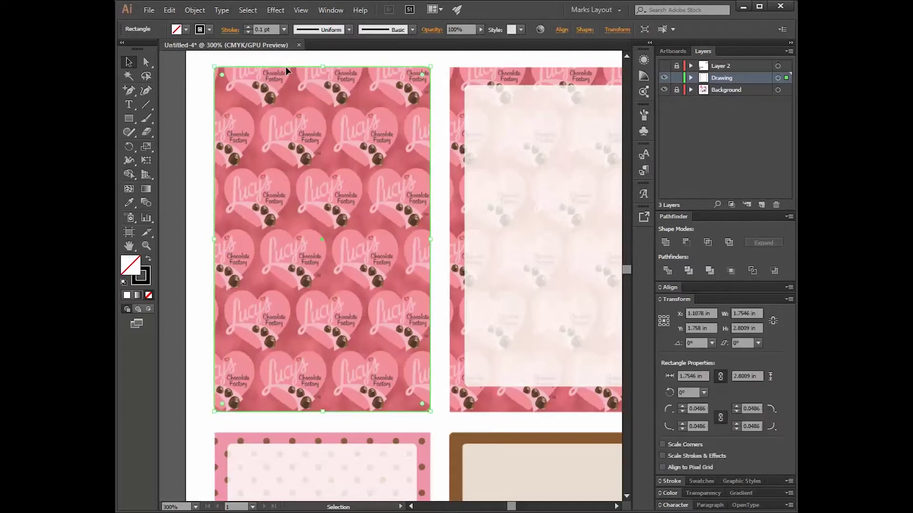
pyautogui.keyDown('shift'); pyautogui.click(432, 189); pyautogui.keyUp('shift')
# - Duplicate the heart-pattern rectangle onto the second top-row card
pyautogui.click(431, 183)
pyautogui.moveTo(430, 184); pyautogui.dragTo(623, 204)
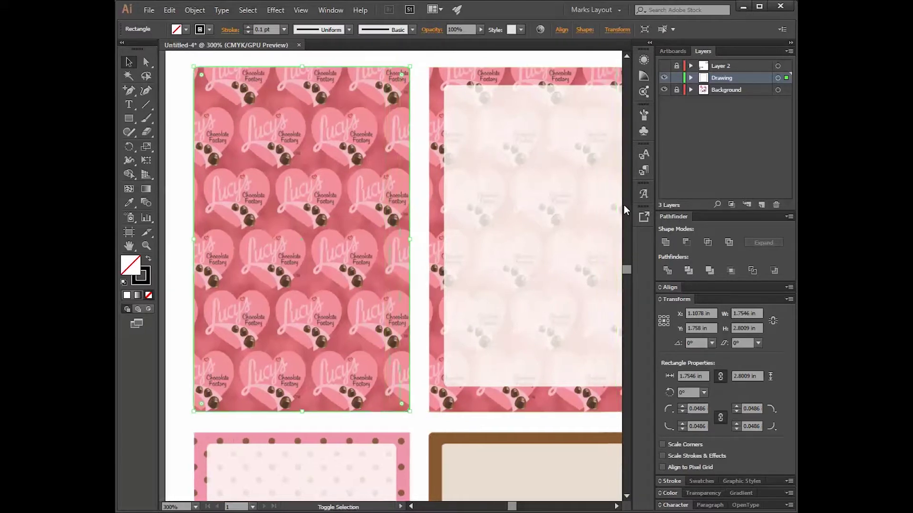
pyautogui.click(413, 240)
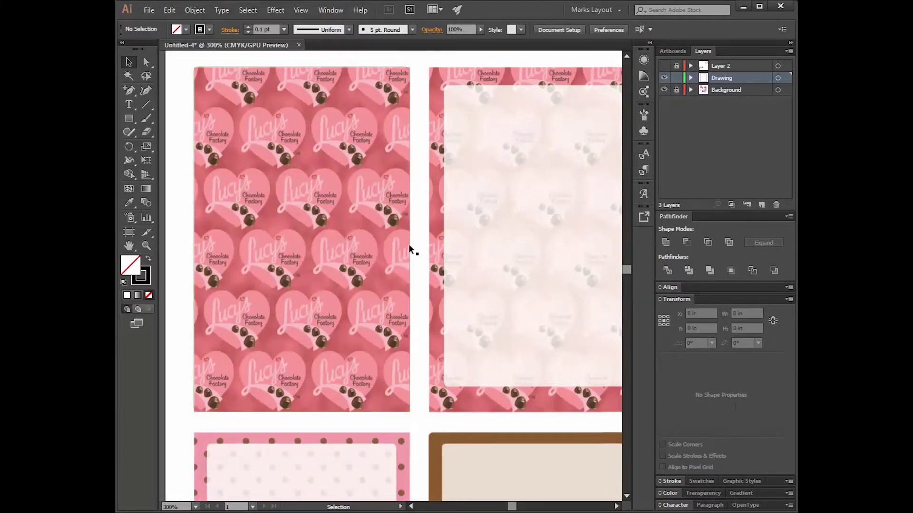
pyautogui.moveTo(409, 244); pyautogui.dragTo(459, 245)
pyautogui.scroll(-2, 472, 357)
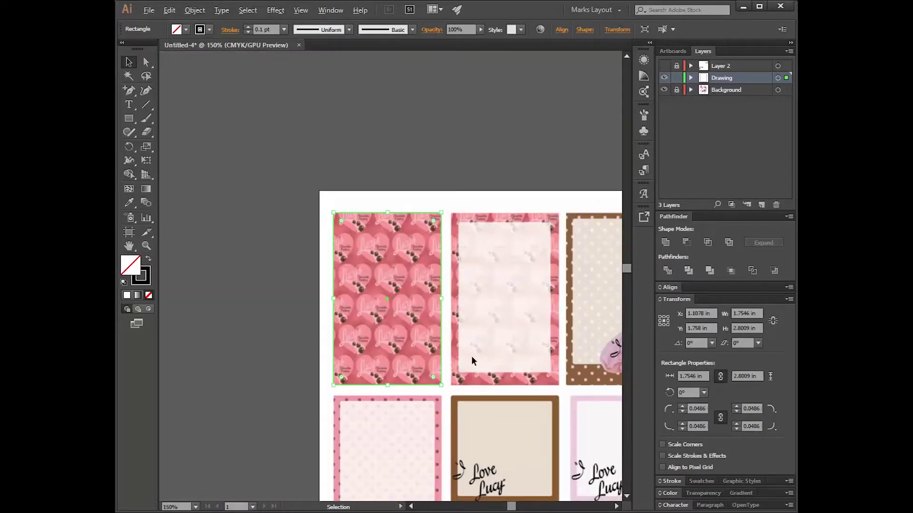
pyautogui.scroll(1, 469, 354)
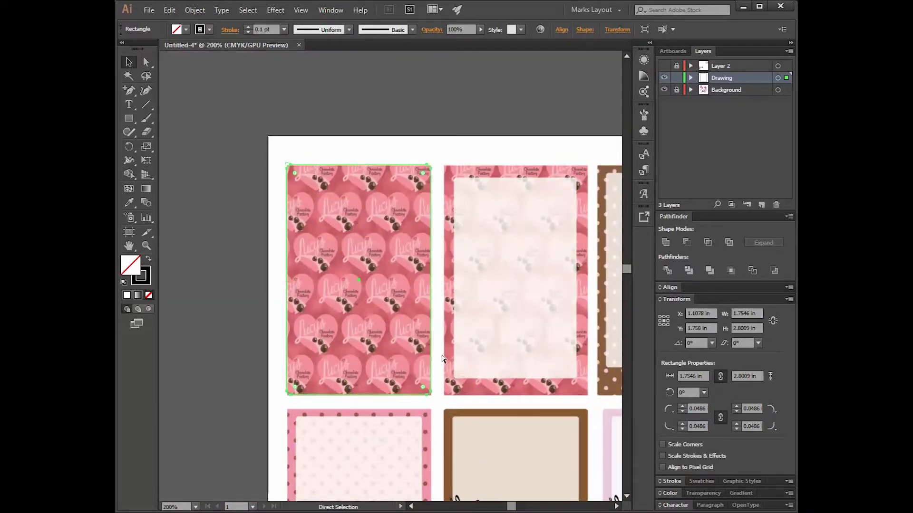
pyautogui.hotkey('ctrl', '0')
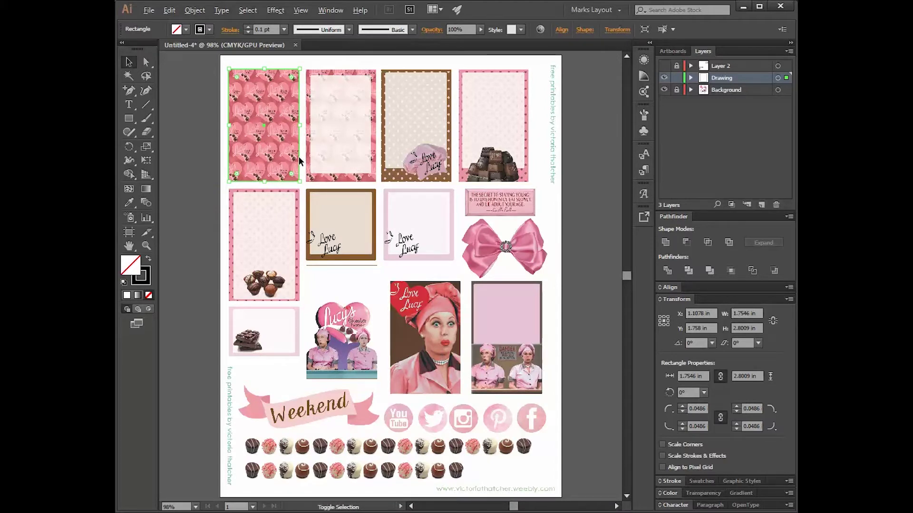
pyautogui.click(316, 162)
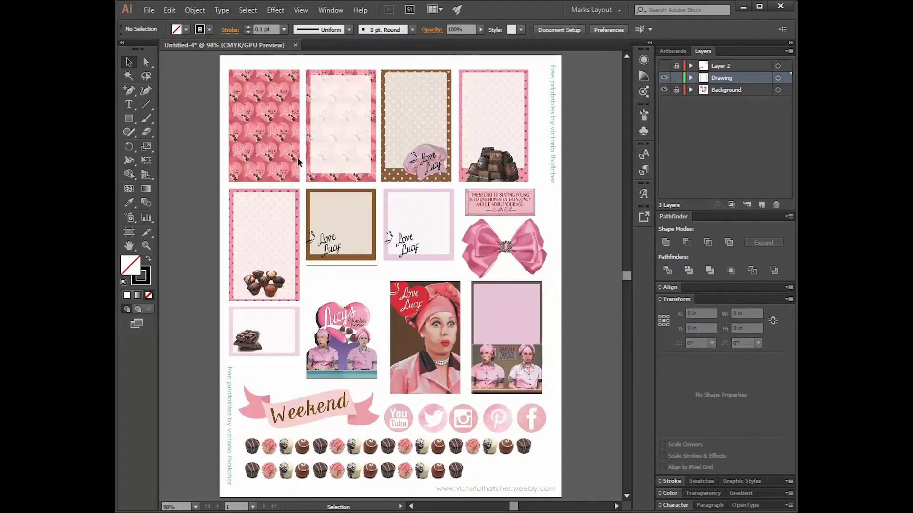
pyautogui.doubleClick(298, 159)
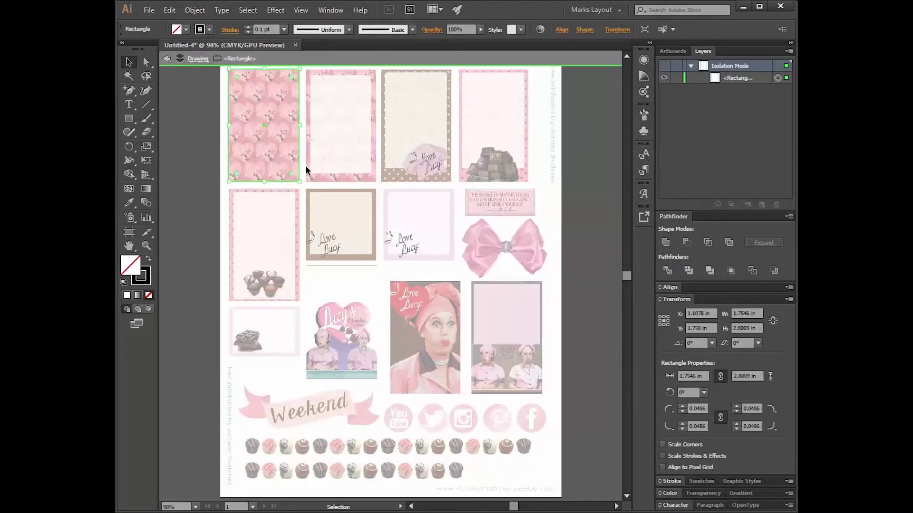
pyautogui.press('Escape')
pyautogui.moveTo(299, 164); pyautogui.dragTo(377, 173)
# - Copy both rectangles together onto the third and fourth top-row cards
pyautogui.click(296, 177)
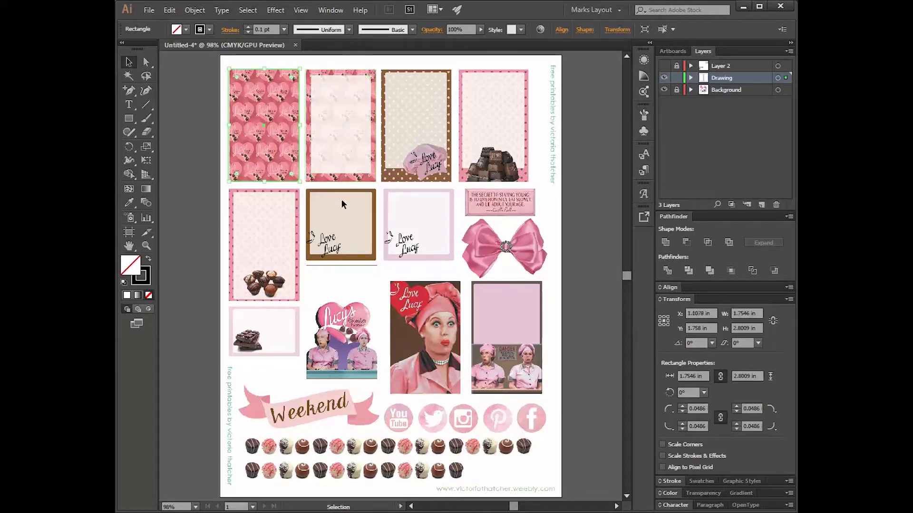
pyautogui.click(326, 181)
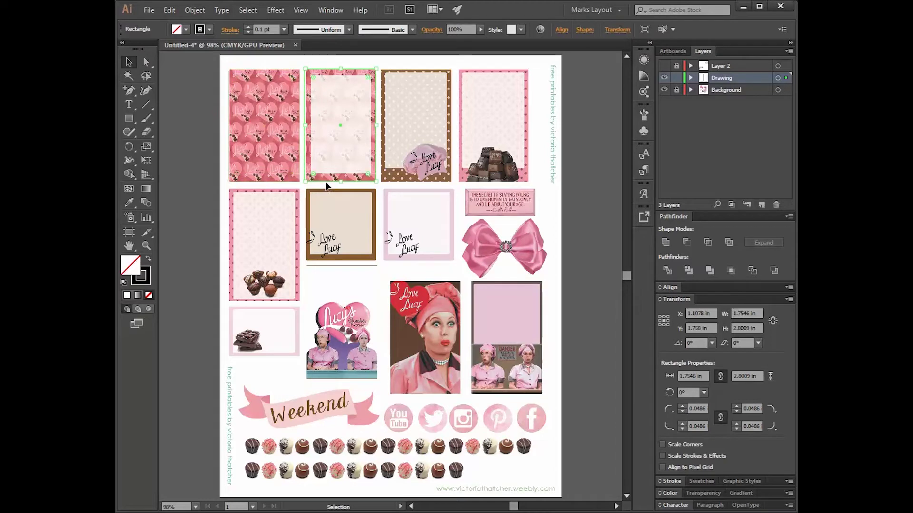
pyautogui.keyDown('shift'); pyautogui.click(288, 180); pyautogui.keyUp('shift')
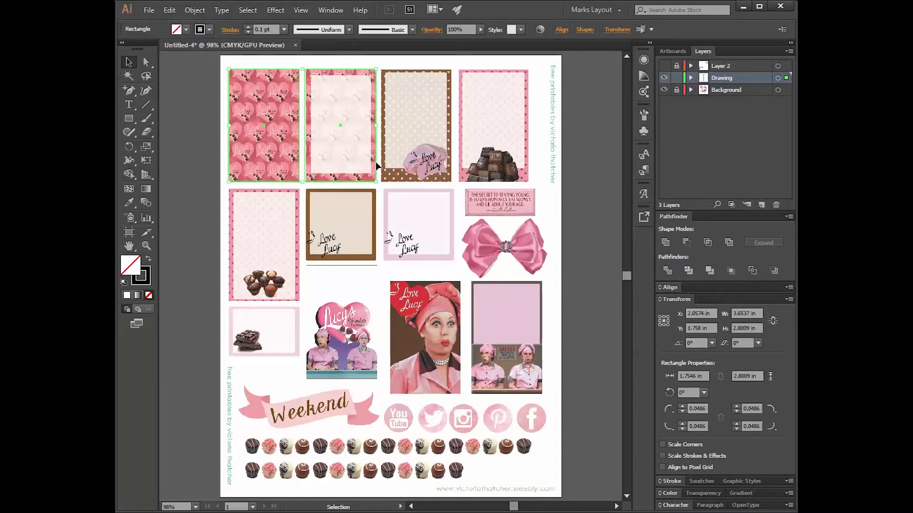
pyautogui.moveTo(377, 165); pyautogui.dragTo(529, 180)
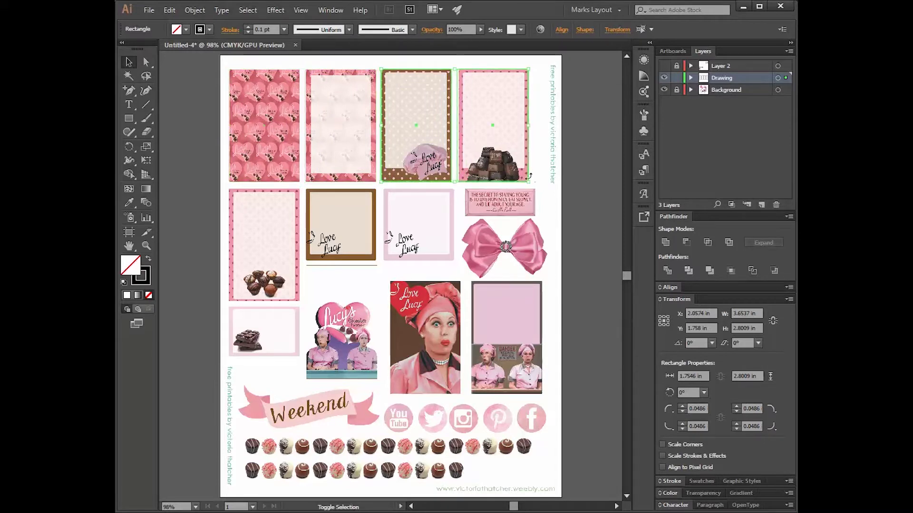
pyautogui.click(462, 182)
pyautogui.click(462, 181)
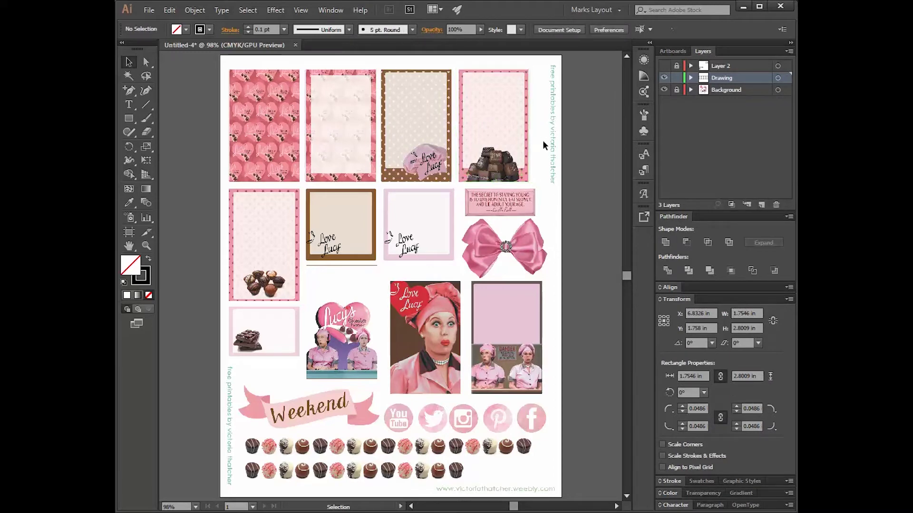
pyautogui.scroll(3, 530, 132)
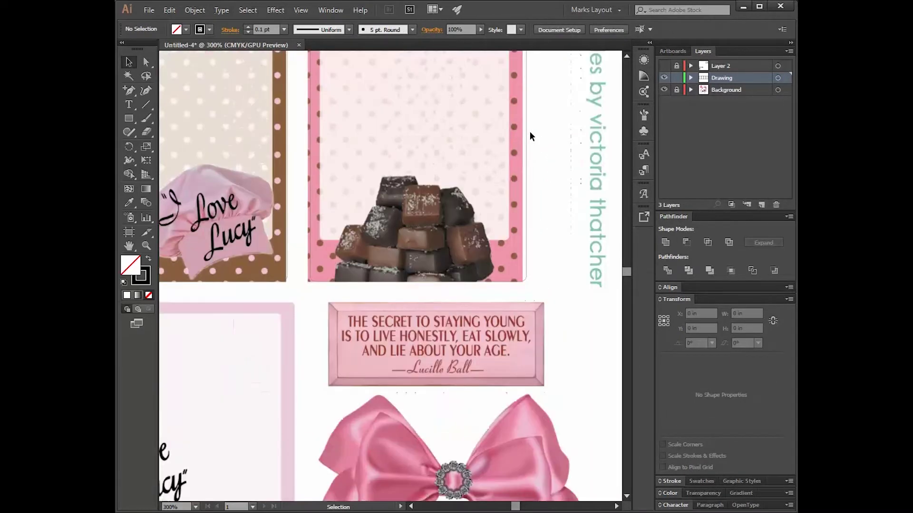
# - Trim the chocolate and brown cards' rectangles to about 1.75 in wide
pyautogui.click(526, 130)
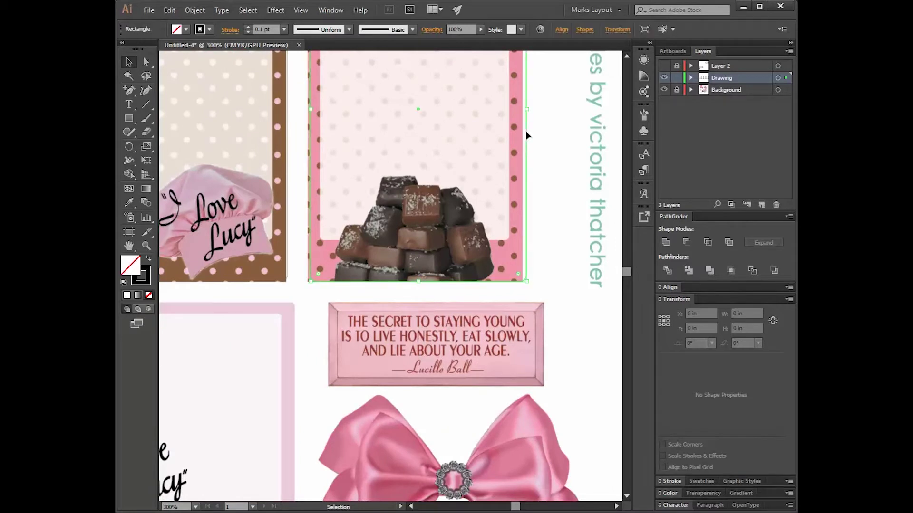
pyautogui.scroll(3, 525, 130)
pyautogui.moveTo(525, 176); pyautogui.dragTo(524, 176)
pyautogui.moveTo(313, 180); pyautogui.dragTo(308, 180)
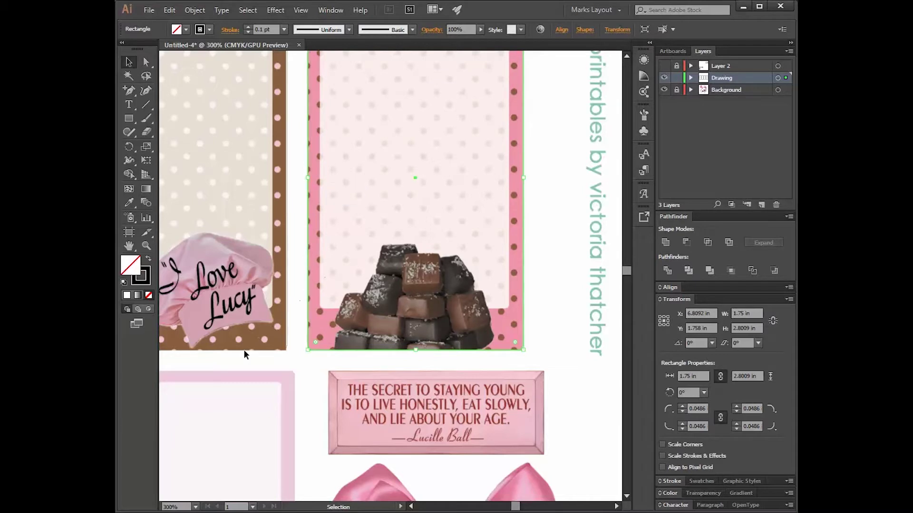
pyautogui.click(289, 253)
pyautogui.click(287, 255)
pyautogui.moveTo(289, 182); pyautogui.dragTo(288, 182)
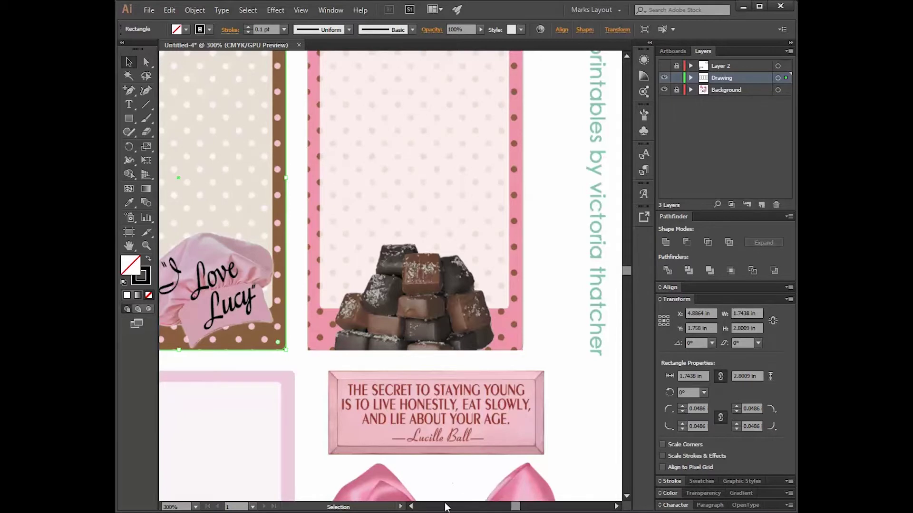
# - Narrow the pale pink card's rectangle to 1.75 in and check its size
pyautogui.click(411, 507)
pyautogui.click(411, 507)
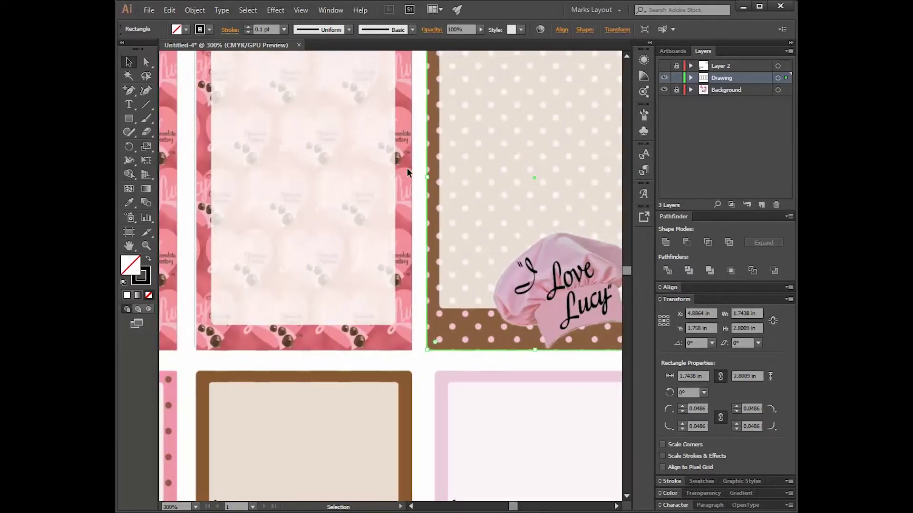
pyautogui.click(411, 171)
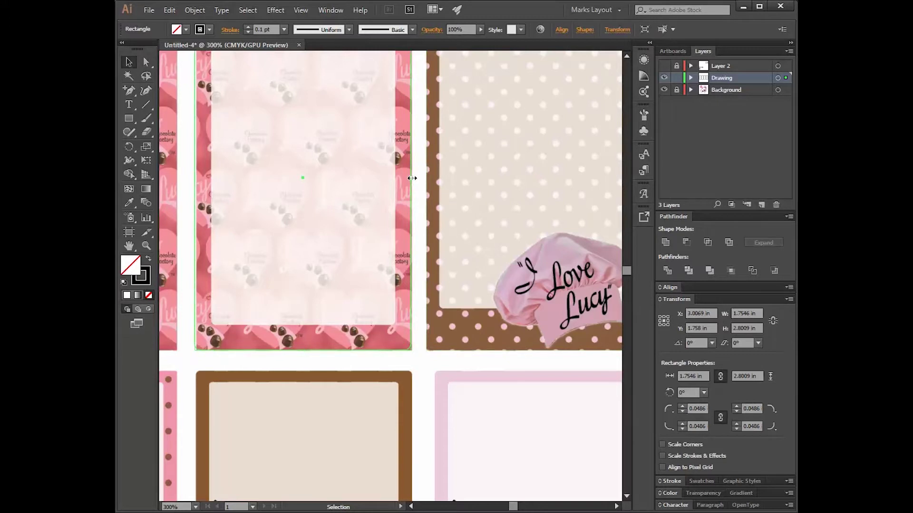
pyautogui.moveTo(412, 178); pyautogui.dragTo(412, 178)
pyautogui.moveTo(197, 180); pyautogui.dragTo(198, 179)
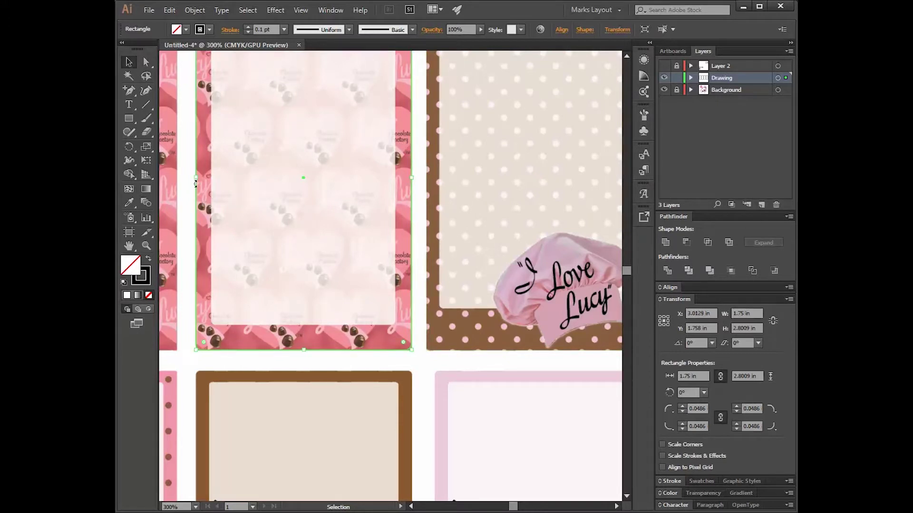
pyautogui.click(184, 205)
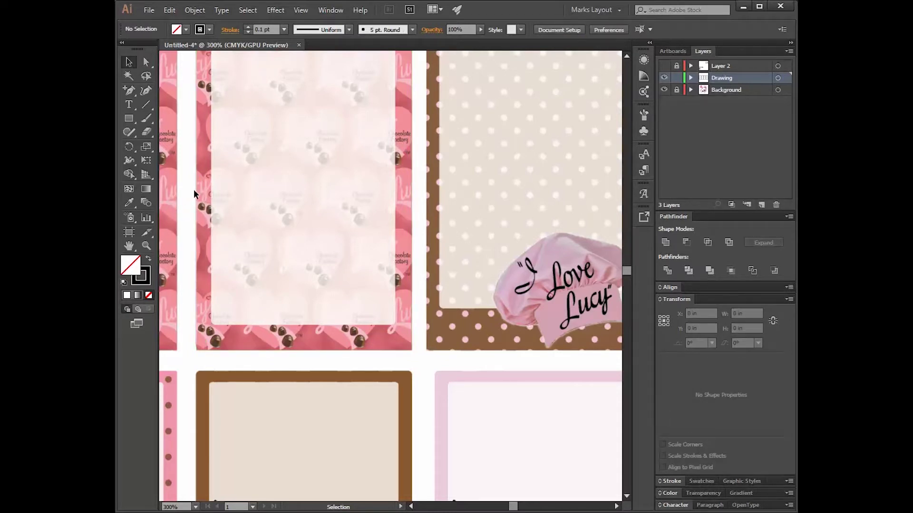
pyautogui.click(196, 187)
pyautogui.moveTo(197, 181); pyautogui.dragTo(197, 182)
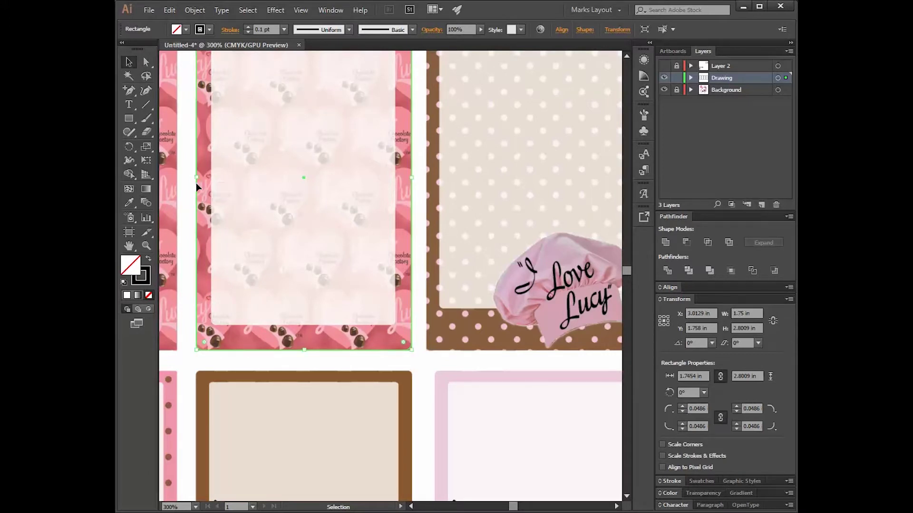
pyautogui.click(188, 225)
pyautogui.scroll(-2, 340, 325)
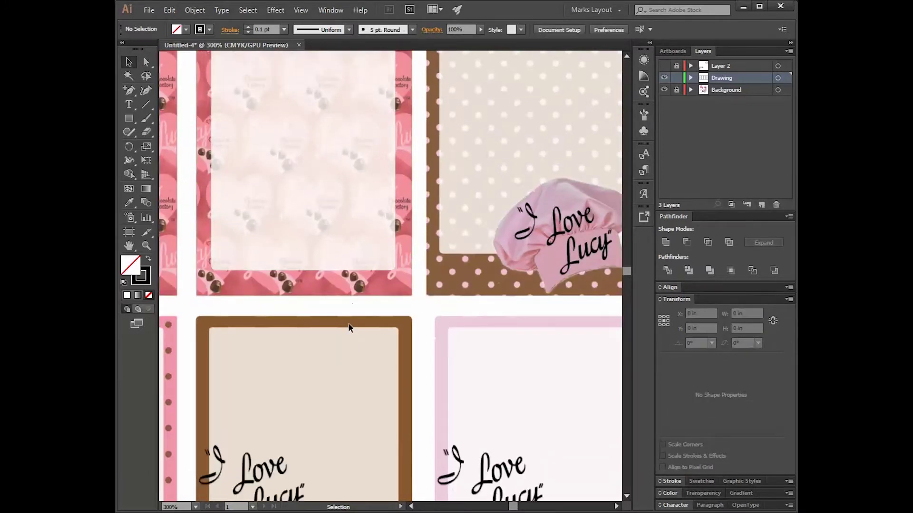
pyautogui.click(358, 296)
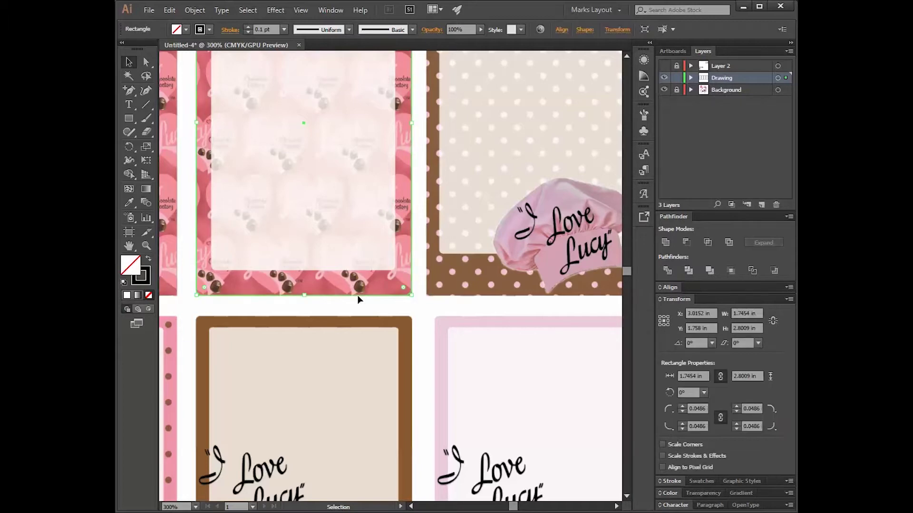
# - Copy a rectangle down onto the first second-row card and fit its top, bottom and left edges
pyautogui.scroll(-4, 312, 306)
pyautogui.scroll(1, 309, 304)
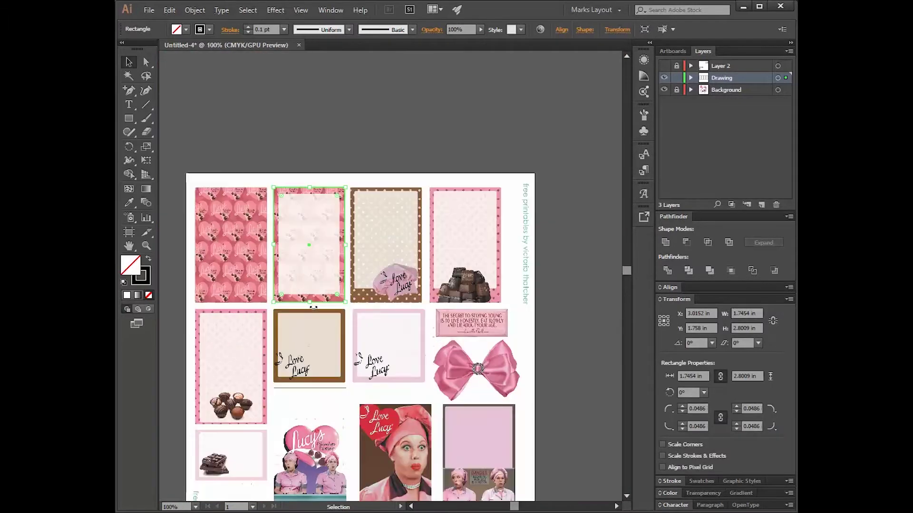
pyautogui.click(246, 301)
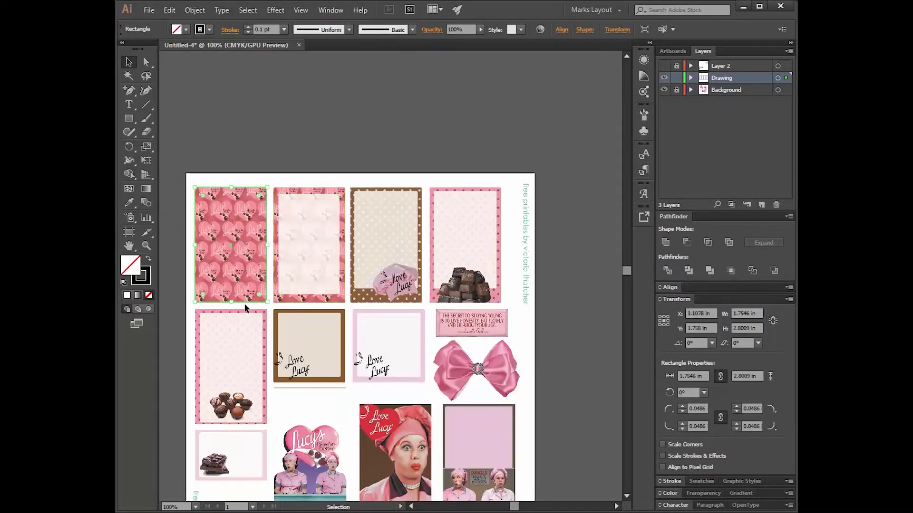
pyautogui.click(244, 305)
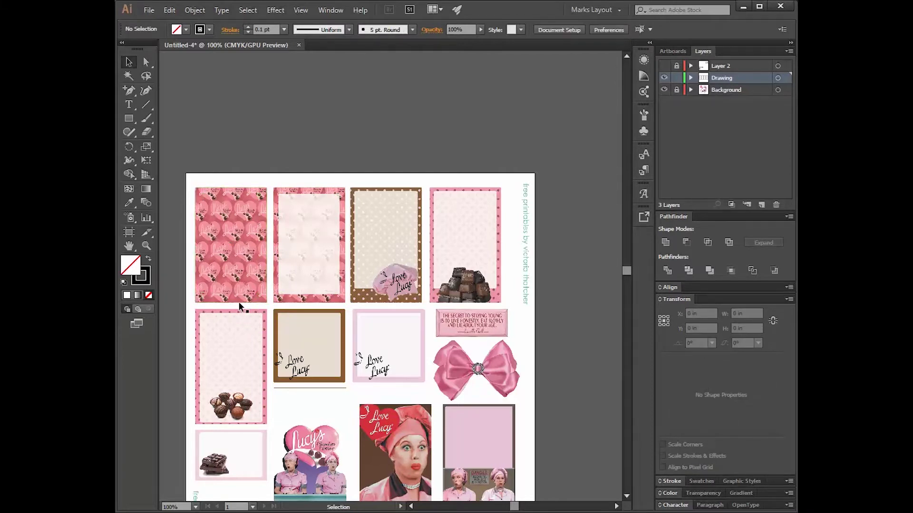
pyautogui.moveTo(239, 302); pyautogui.dragTo(222, 423)
pyautogui.moveTo(232, 308); pyautogui.dragTo(232, 310)
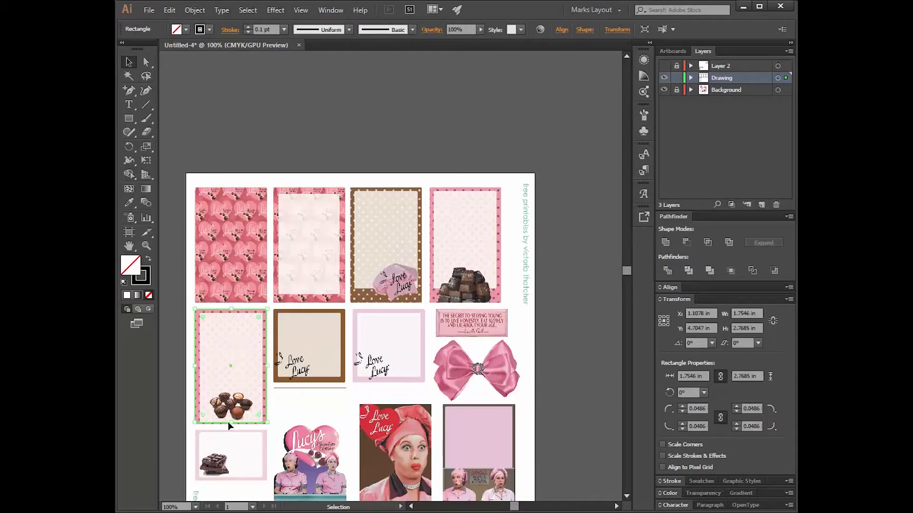
pyautogui.moveTo(227, 421); pyautogui.dragTo(228, 423)
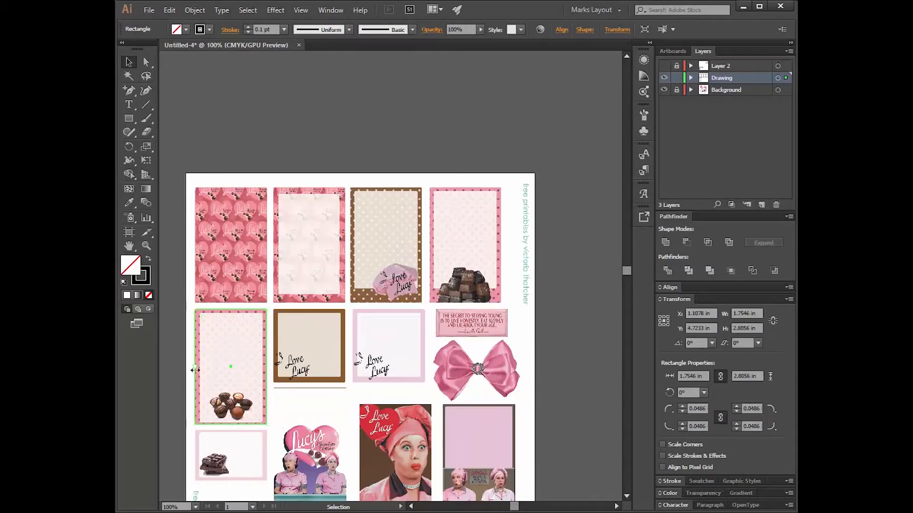
pyautogui.moveTo(194, 370); pyautogui.dragTo(195, 370)
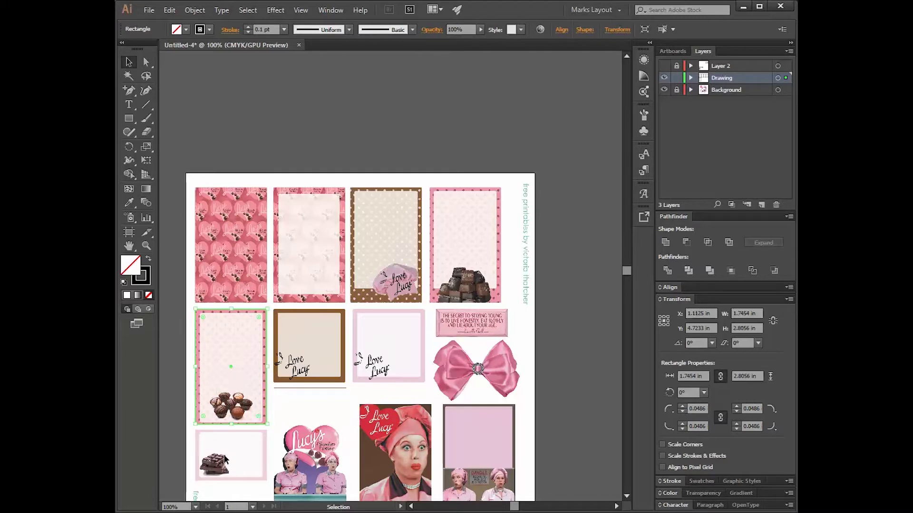
# - Make 1.7454 × 1.7639 in square copies for the brown and pink frames, plus one for the chocolate frame
pyautogui.scroll(-5, 225, 459)
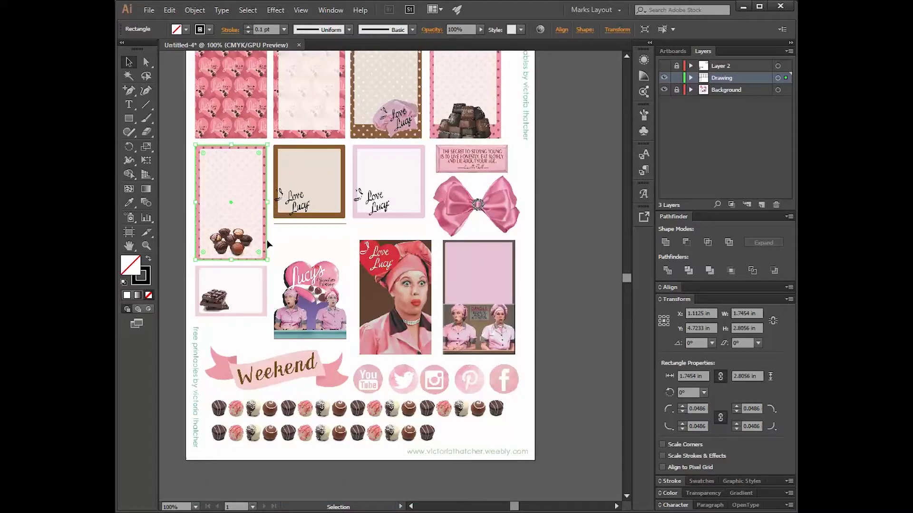
pyautogui.moveTo(267, 244); pyautogui.dragTo(346, 233)
pyautogui.moveTo(309, 260); pyautogui.dragTo(306, 218)
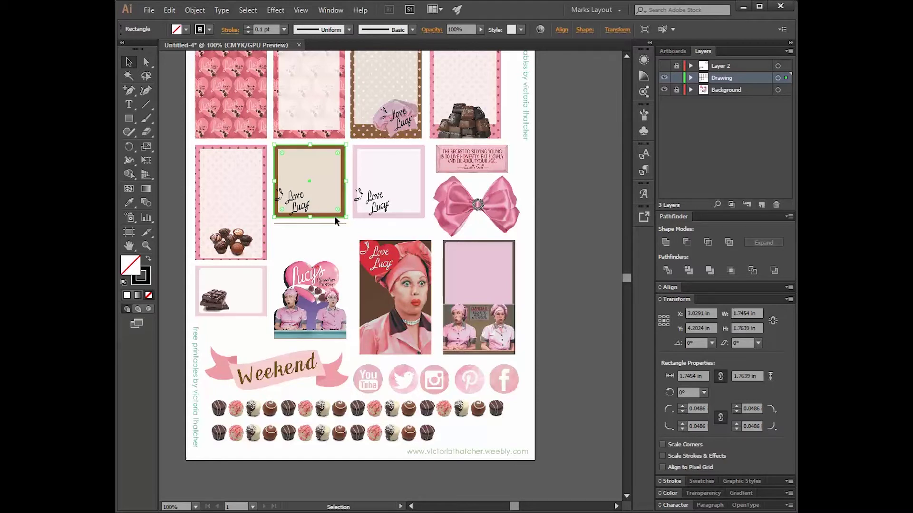
pyautogui.moveTo(334, 216); pyautogui.dragTo(414, 217)
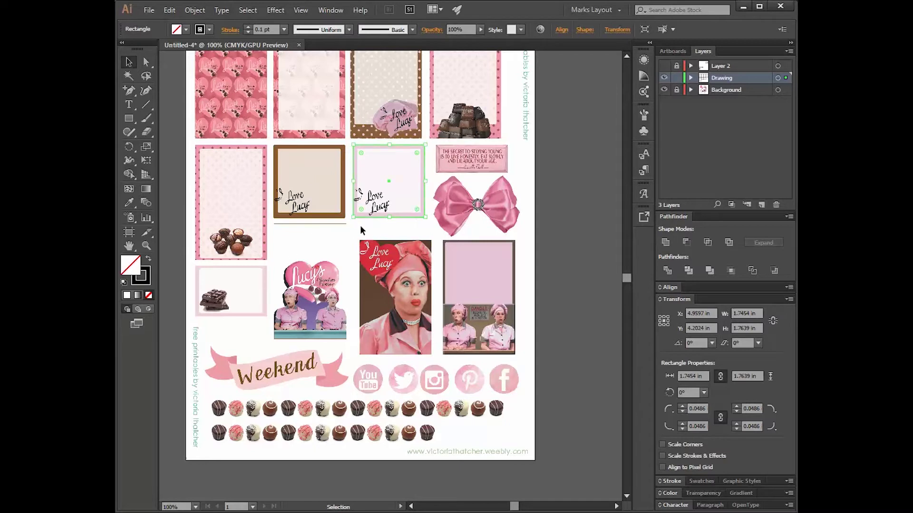
pyautogui.moveTo(363, 222); pyautogui.dragTo(234, 316)
# - Fit the chocolate card's rectangle to the card's right, bottom and left edges
pyautogui.scroll(2, 234, 315)
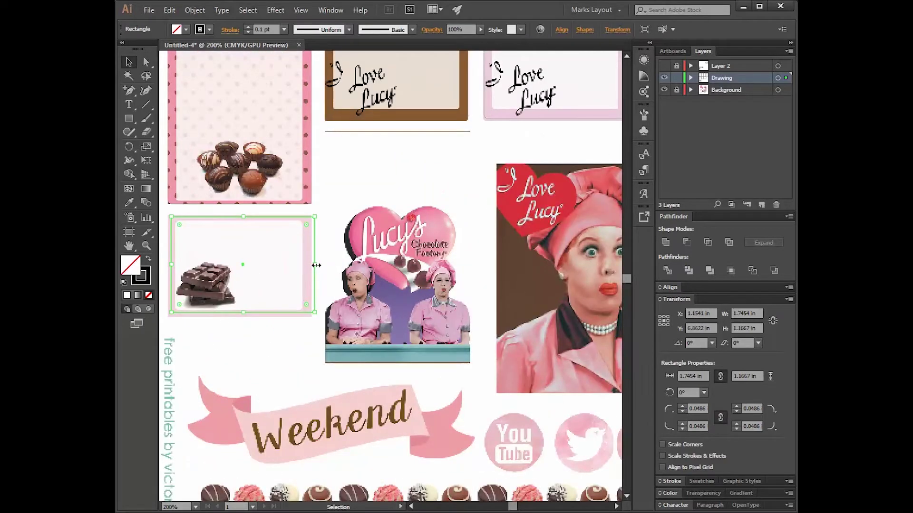
pyautogui.moveTo(316, 265); pyautogui.dragTo(310, 265)
pyautogui.moveTo(240, 315); pyautogui.dragTo(240, 318)
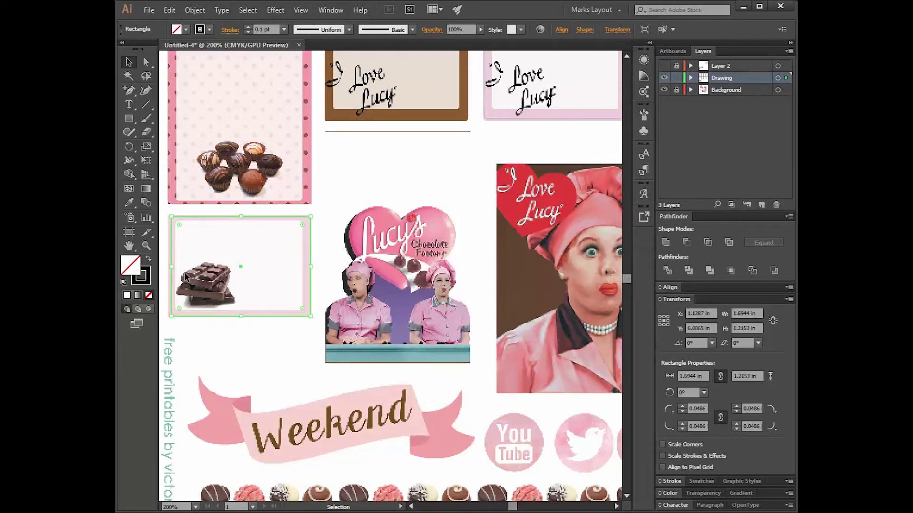
pyautogui.moveTo(170, 268); pyautogui.dragTo(253, 267)
pyautogui.click(366, 350)
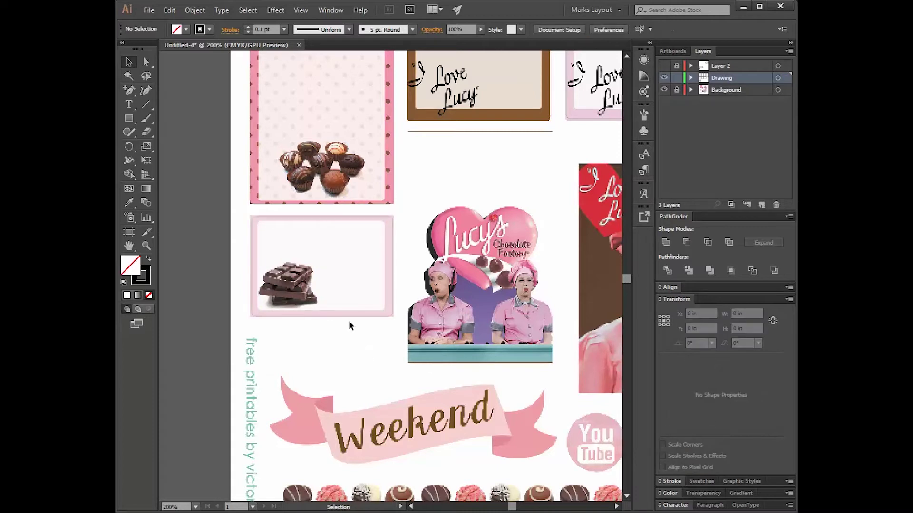
# - Copy the rectangle onto the Lucy's chocolate image and stretch it up over the heart
pyautogui.moveTo(348, 318); pyautogui.dragTo(506, 366)
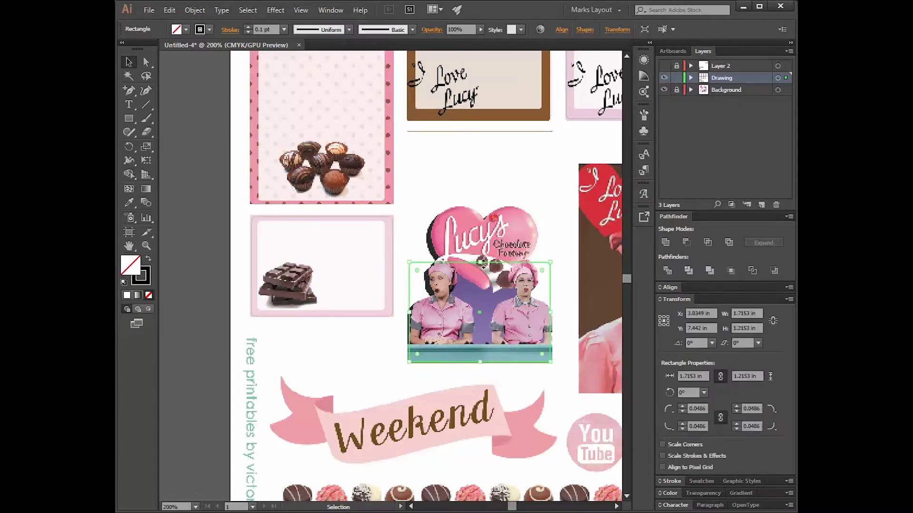
pyautogui.moveTo(482, 263); pyautogui.dragTo(482, 196)
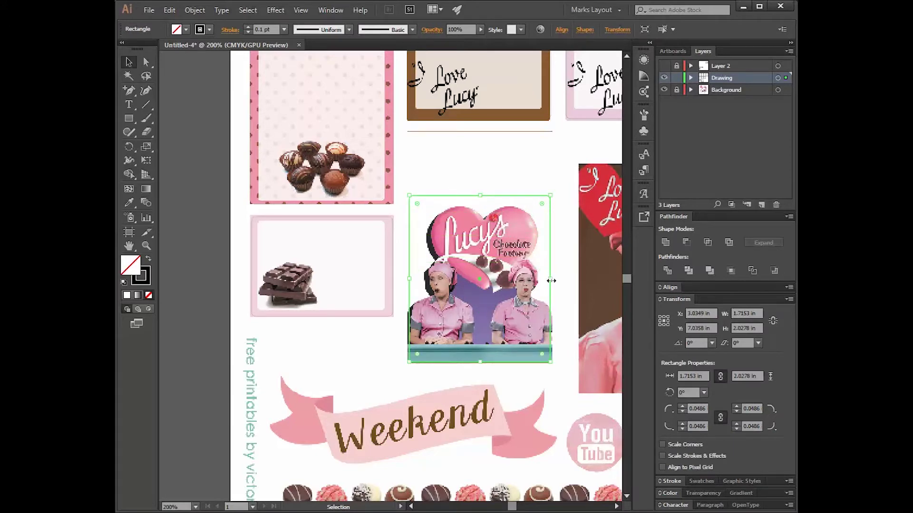
pyautogui.moveTo(551, 281); pyautogui.dragTo(552, 281)
pyautogui.scroll(-3, 551, 285)
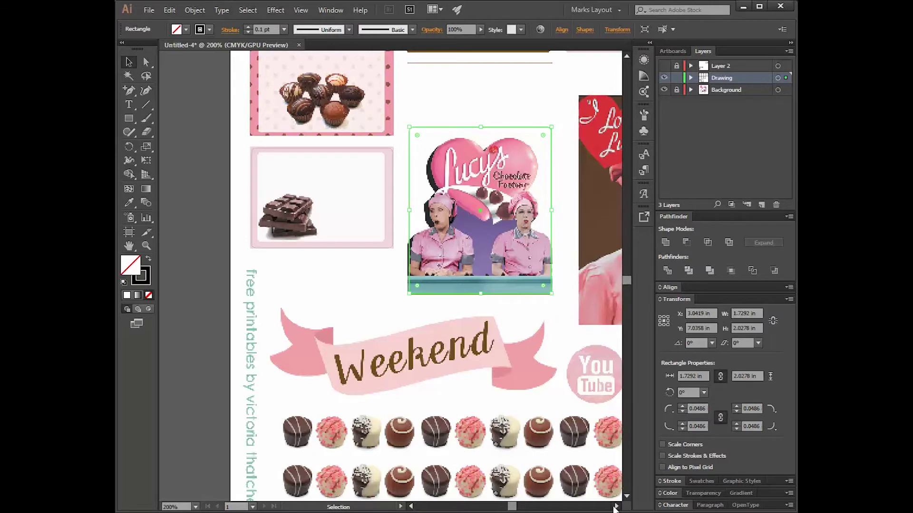
pyautogui.hscroll(10, 615, 507)
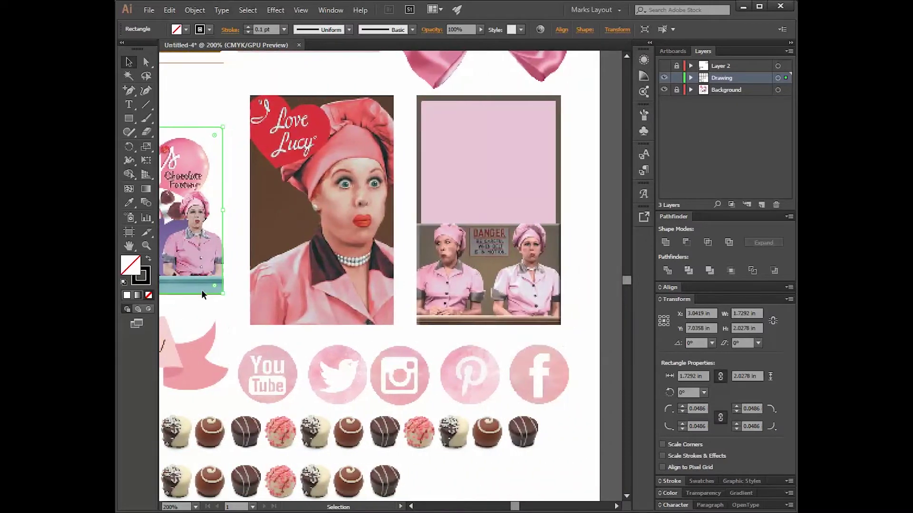
pyautogui.scroll(9, 275, 260)
pyautogui.scroll(2, 306, 237)
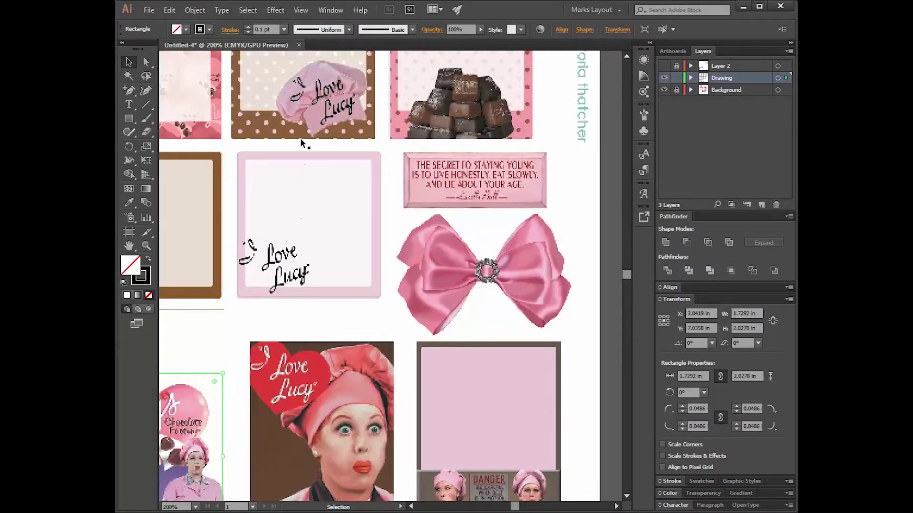
# - Place 1.7438 × 2.8009 in rectangle copies over the Lucy portrait and the DANGER-sign frame
pyautogui.click(301, 138)
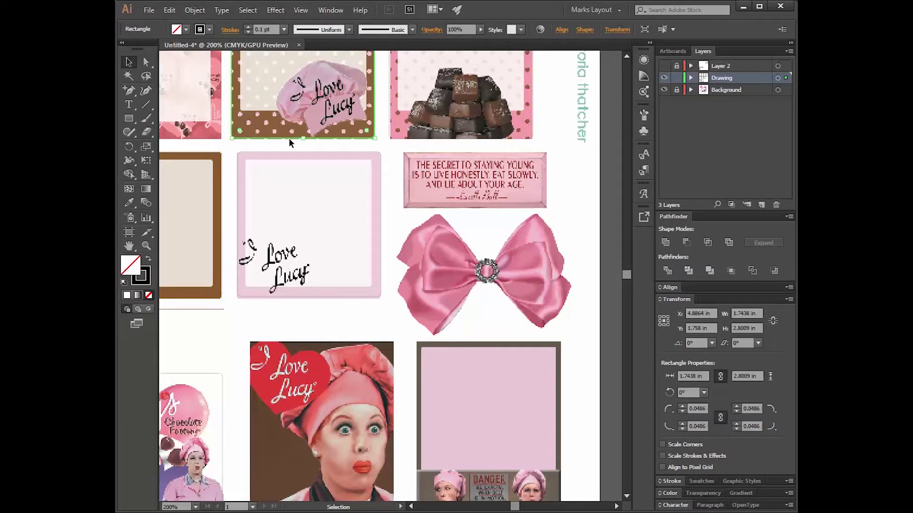
pyautogui.moveTo(290, 142); pyautogui.dragTo(328, 461)
pyautogui.moveTo(315, 358)
pyautogui.mouseDown()
pyautogui.moveTo(305, 321)
pyautogui.moveTo(314, 346)
pyautogui.mouseUp()
pyautogui.scroll(-5, 316, 354)
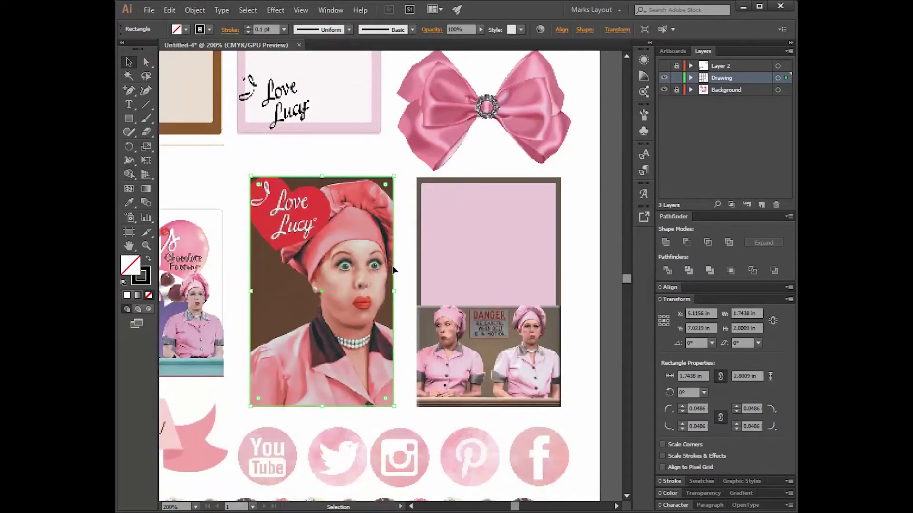
pyautogui.press('Down')
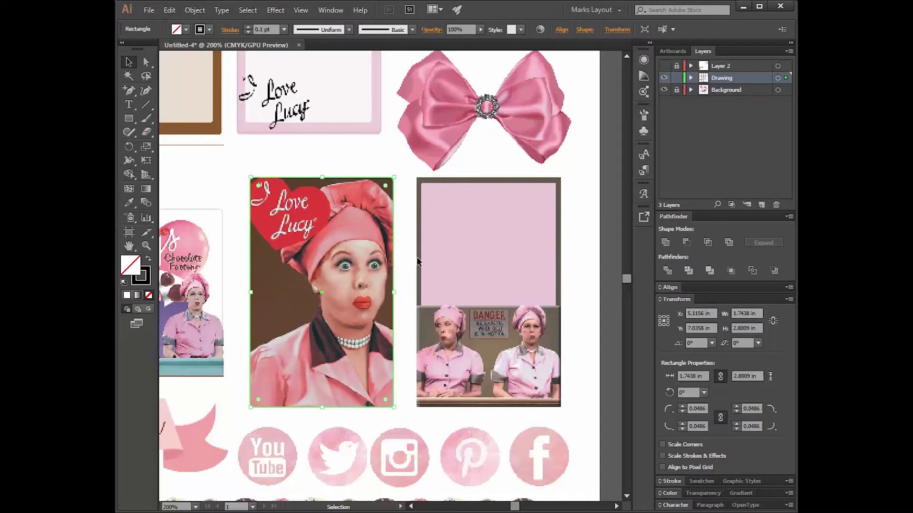
pyautogui.press('Right')
pyautogui.press('Left')
pyautogui.moveTo(376, 407); pyautogui.dragTo(547, 408)
pyautogui.click(394, 248)
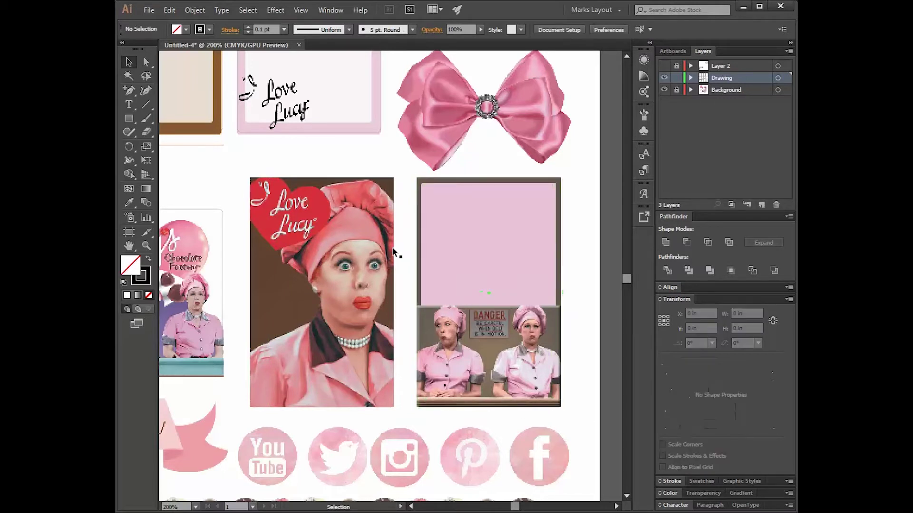
pyautogui.click(388, 228)
pyautogui.click(384, 158)
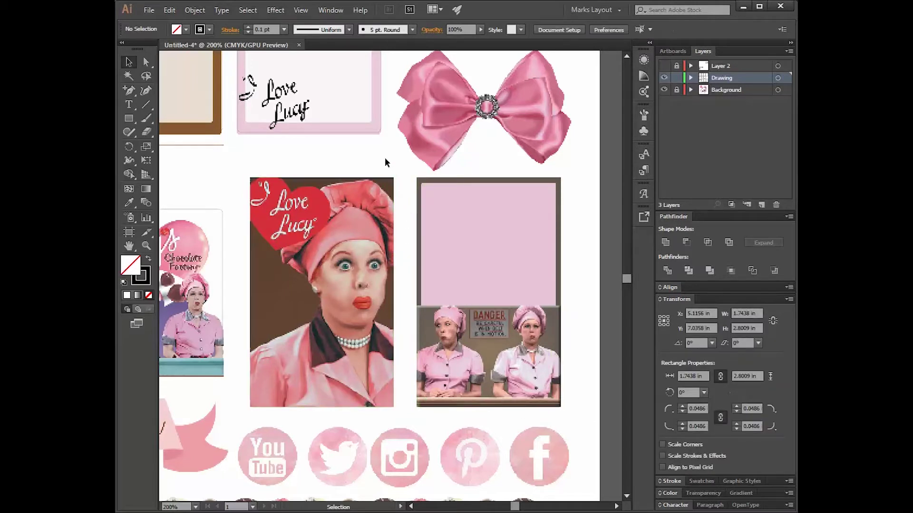
# - Copy the 1.7153 × 1.2153 in chocolate-card rectangle onto the quote box and shorten it toward 0.63 in
pyautogui.hotkey('ctrl', 'a')
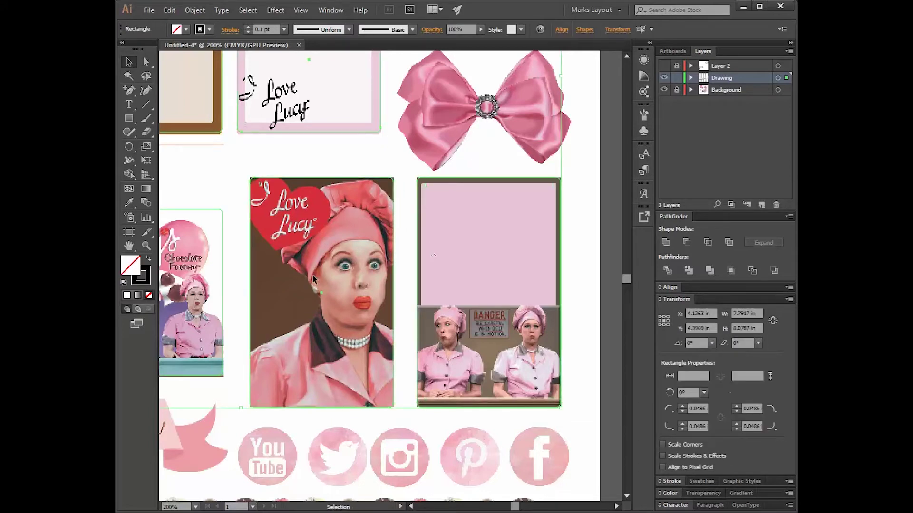
pyautogui.scroll(-4, 312, 274)
pyautogui.scroll(-1, 264, 261)
pyautogui.scroll(-2, 264, 259)
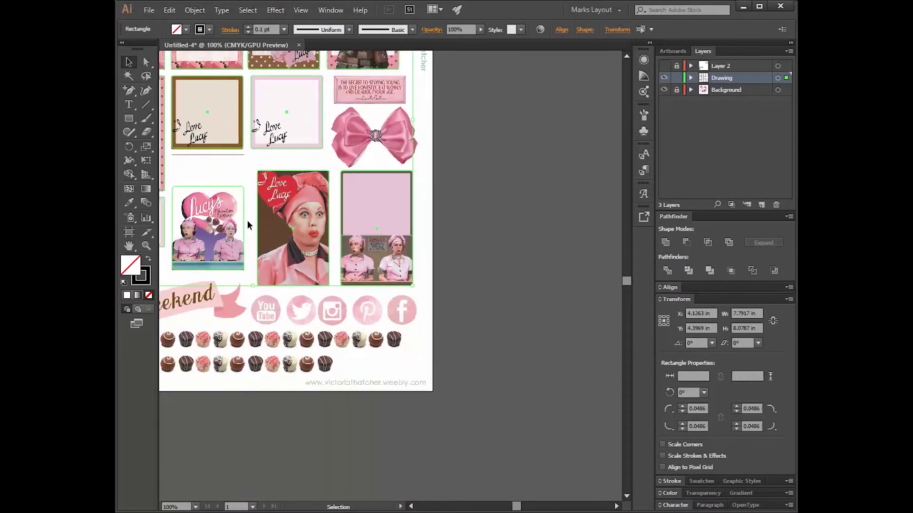
pyautogui.scroll(2, 247, 220)
pyautogui.scroll(-1, 238, 195)
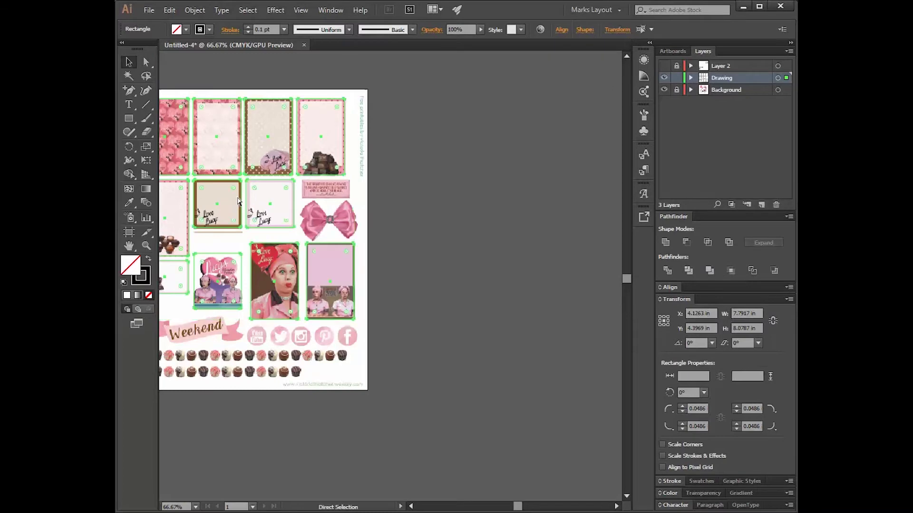
pyautogui.hotkey('ctrl', '0')
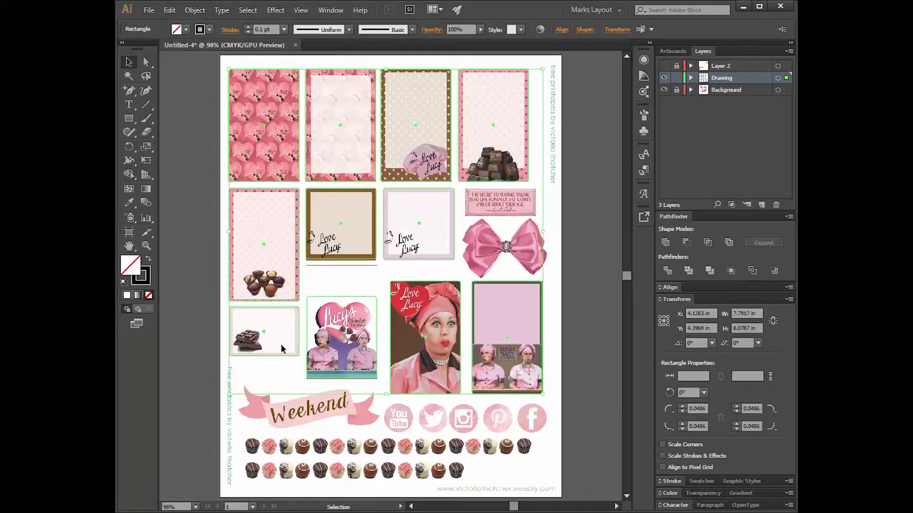
pyautogui.click(205, 264)
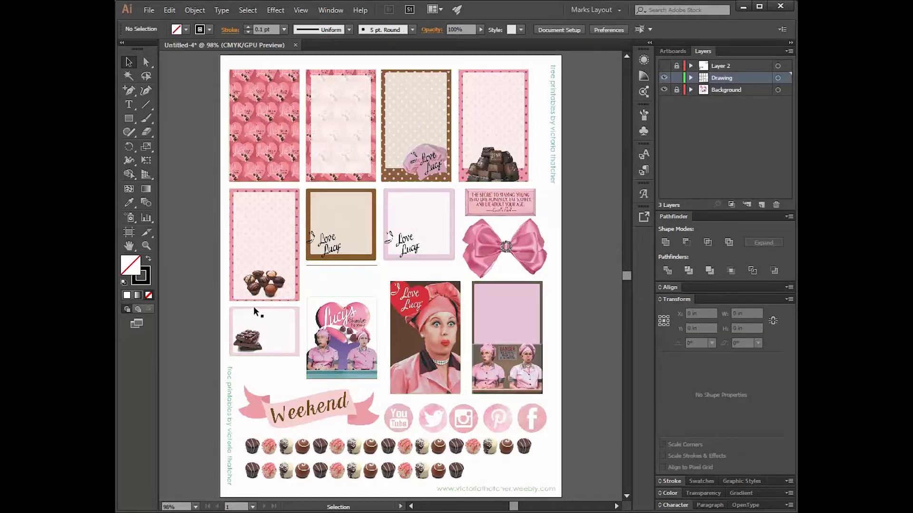
pyautogui.click(252, 307)
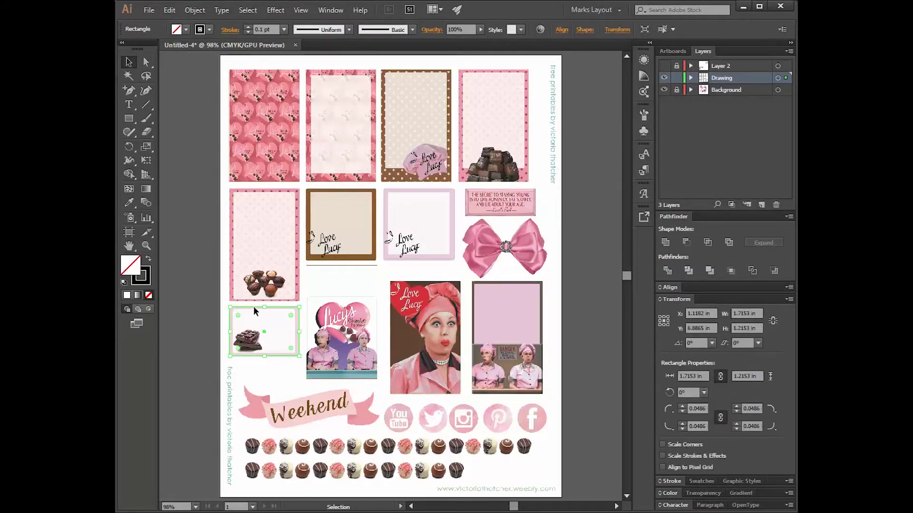
pyautogui.moveTo(253, 306); pyautogui.dragTo(491, 192)
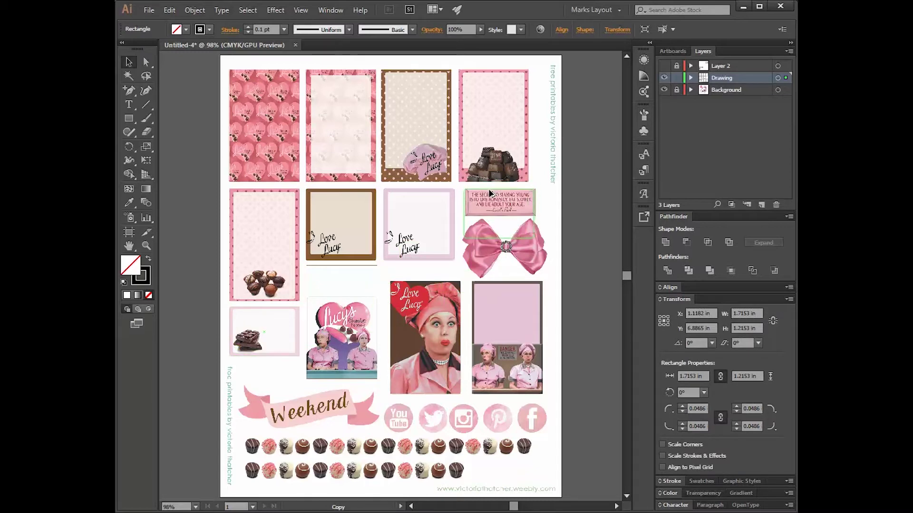
pyautogui.moveTo(501, 238); pyautogui.dragTo(498, 216)
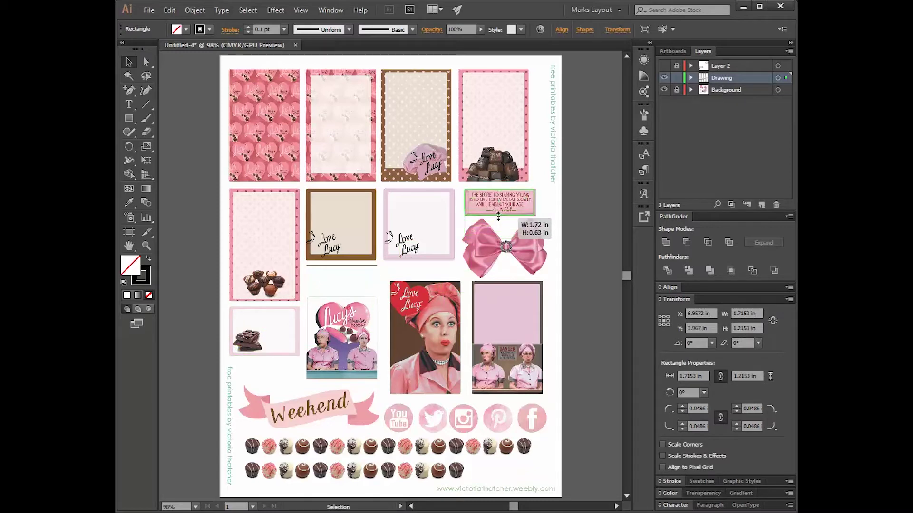
# - Nudge the quote rectangle's right, top and bottom edges to fit the quote box (about 1.742 × 0.6806 in)
pyautogui.scroll(3, 492, 220)
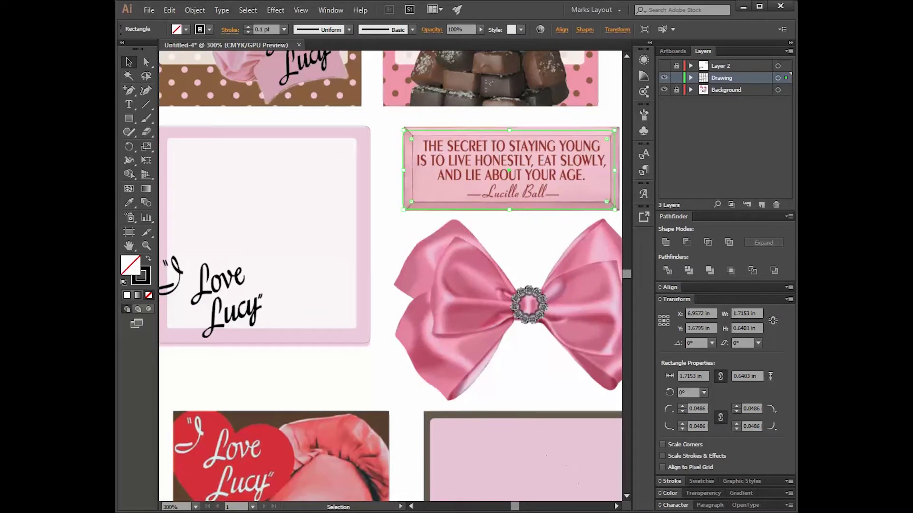
pyautogui.click(617, 507)
pyautogui.moveTo(533, 170); pyautogui.dragTo(537, 170)
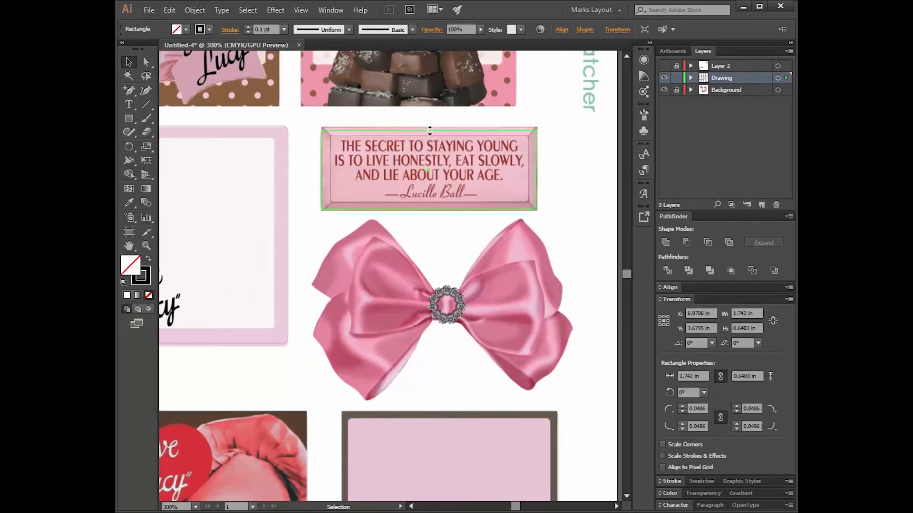
pyautogui.moveTo(430, 130); pyautogui.dragTo(429, 128)
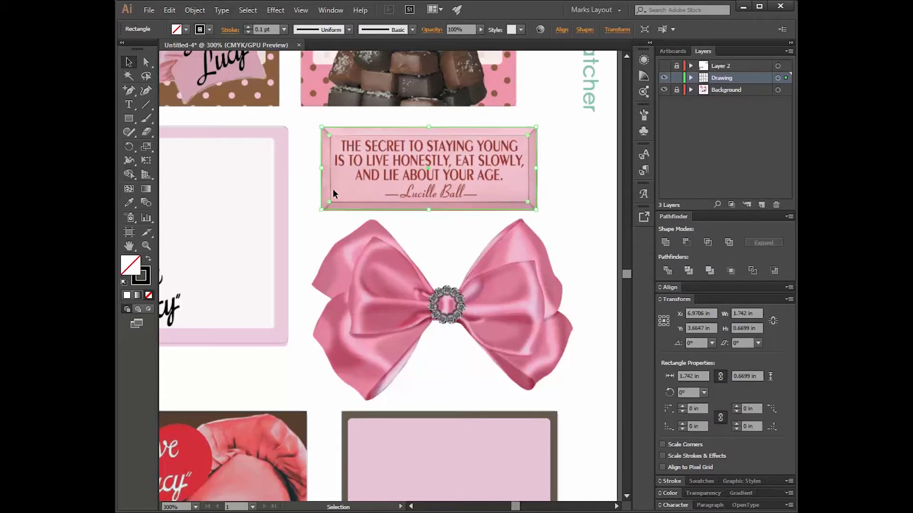
pyautogui.click(310, 184)
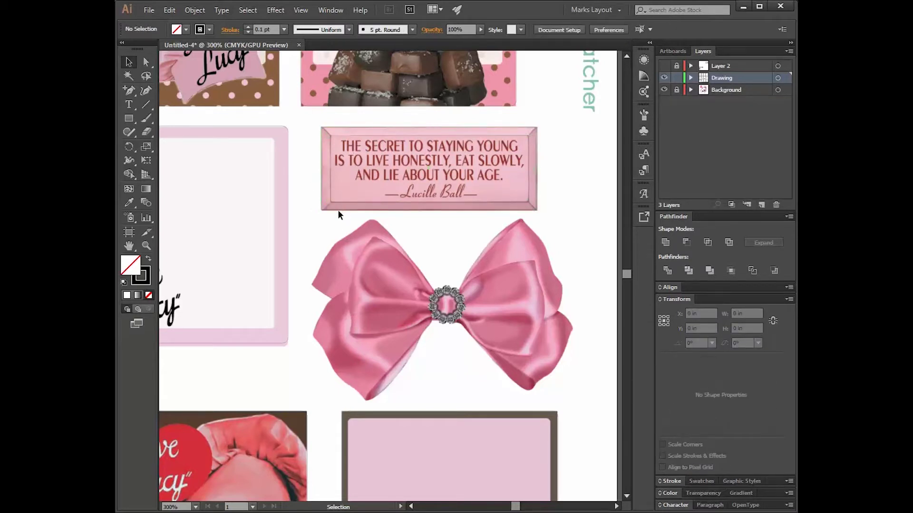
pyautogui.click(337, 208)
pyautogui.moveTo(430, 212); pyautogui.dragTo(427, 214)
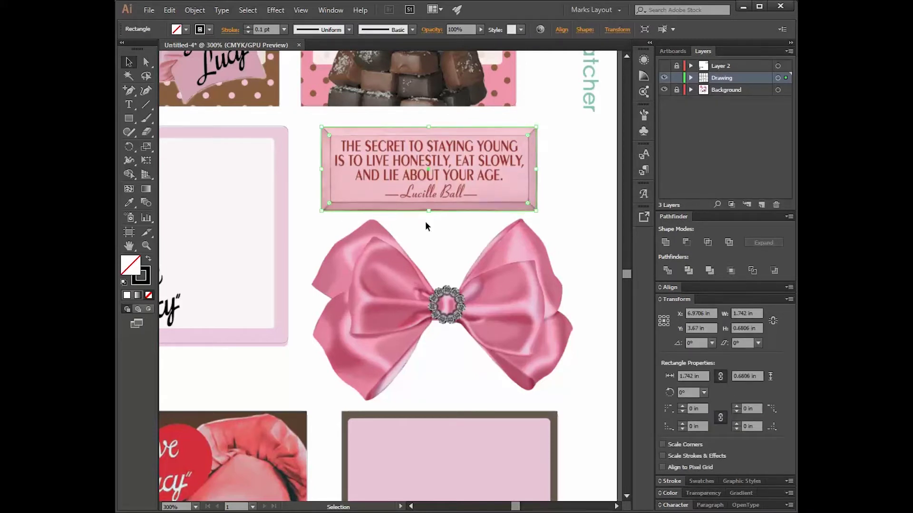
# - Widen the quote rectangle to the quote box's right edge and deselect it
pyautogui.moveTo(538, 170); pyautogui.dragTo(538, 170)
pyautogui.click(459, 224)
pyautogui.scroll(-3, 343, 283)
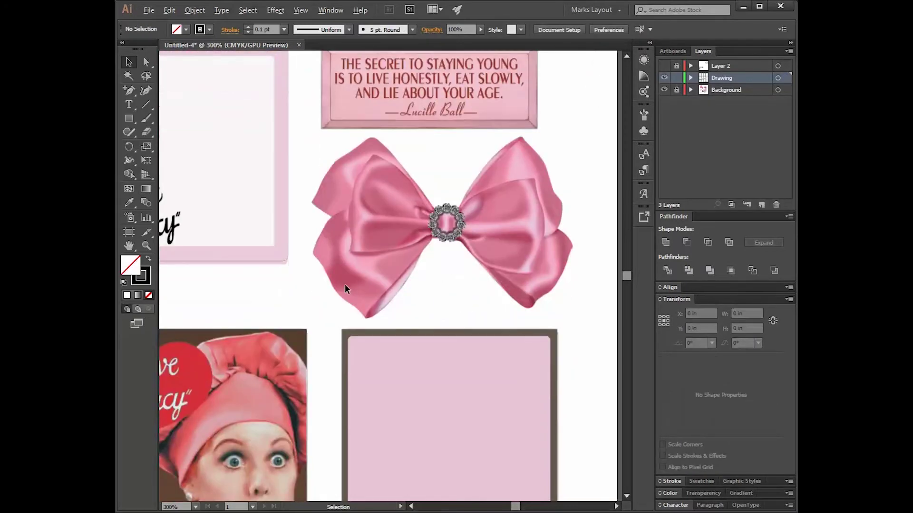
pyautogui.keyDown('alt'); pyautogui.scroll(-3, 344, 284); pyautogui.keyUp('alt')
pyautogui.scroll(-2, 331, 276)
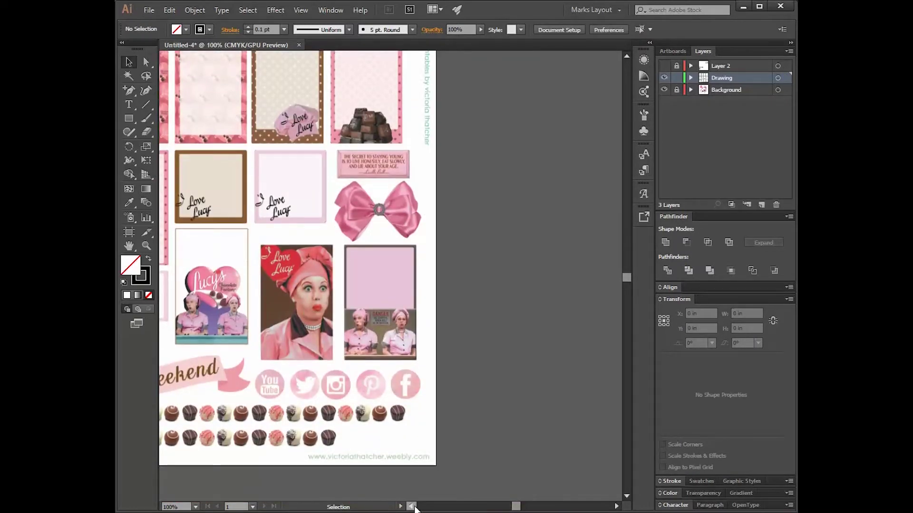
pyautogui.hscroll(-5, 411, 504)
pyautogui.keyDown('alt'); pyautogui.scroll(3, 407, 320); pyautogui.keyUp('alt')
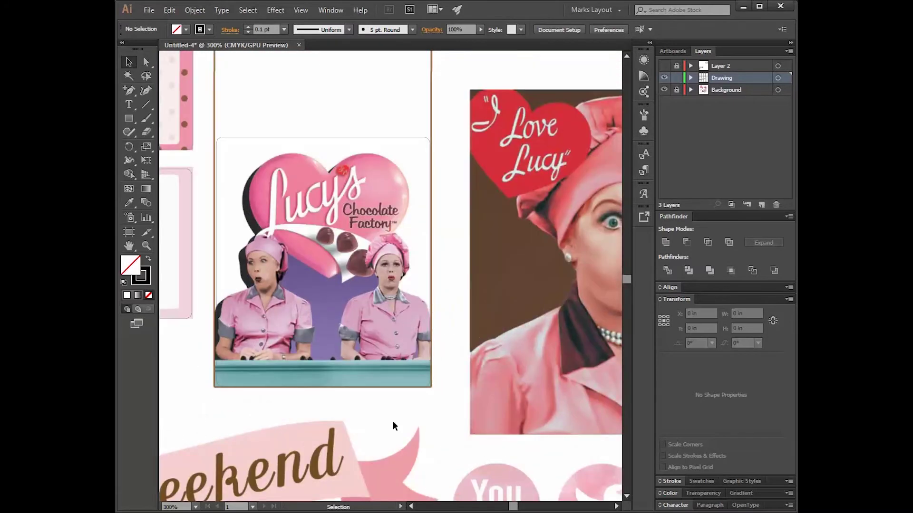
pyautogui.hscroll(-2, 411, 503)
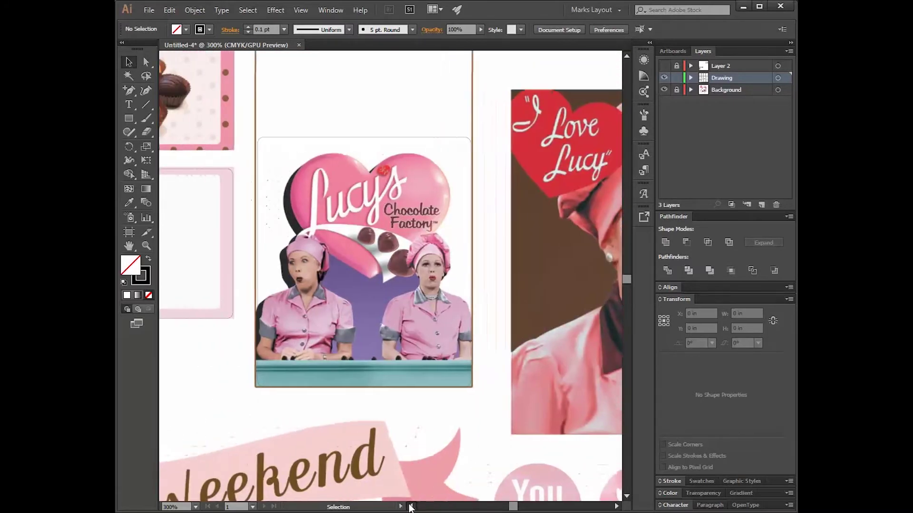
pyautogui.scroll(-3, 412, 503)
# - Show and unlock Layer 2, then delete its two stray paths
pyautogui.moveTo(664, 66); pyautogui.dragTo(663, 77)
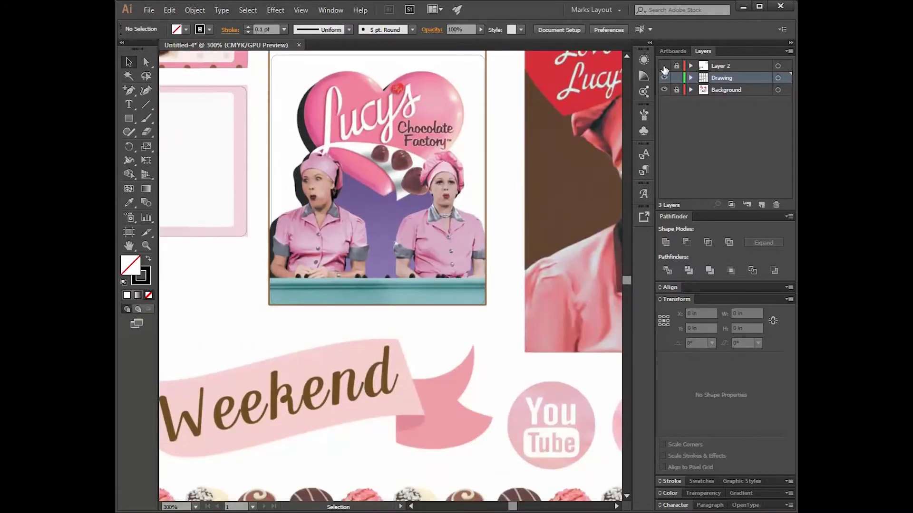
pyautogui.click(690, 66)
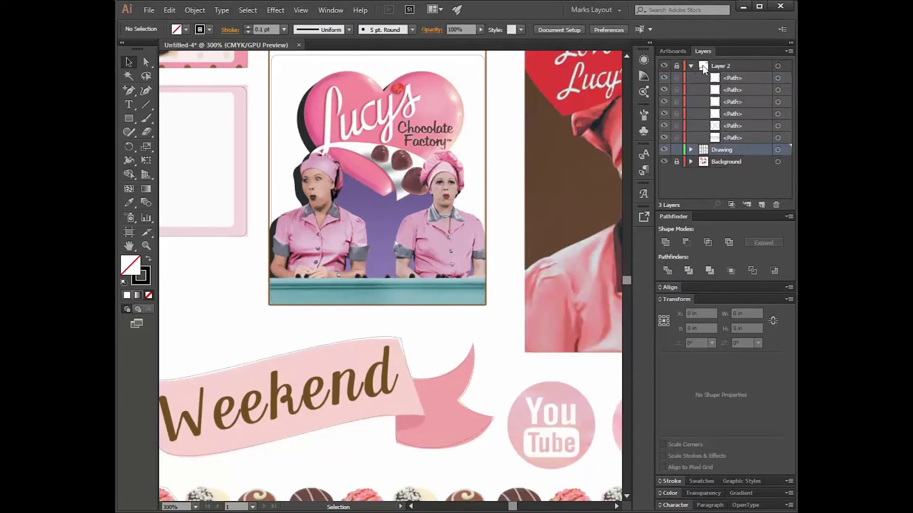
pyautogui.click(743, 80)
pyautogui.click(725, 125)
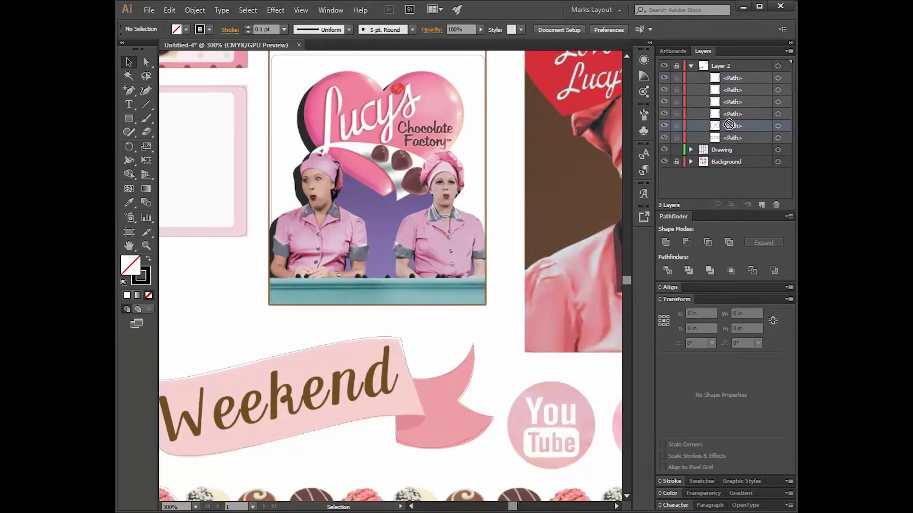
pyautogui.click(676, 66)
pyautogui.click(777, 126)
pyautogui.keyDown('shift'); pyautogui.click(778, 137); pyautogui.keyUp('shift')
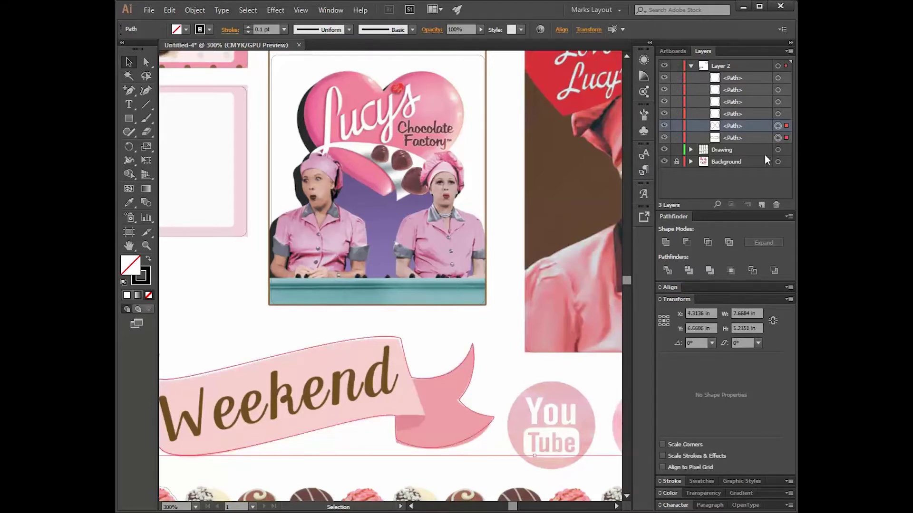
pyautogui.press('Delete')
# - Select the ribbon outline path on the Drawing layer and hide Layer 2
pyautogui.click(736, 125)
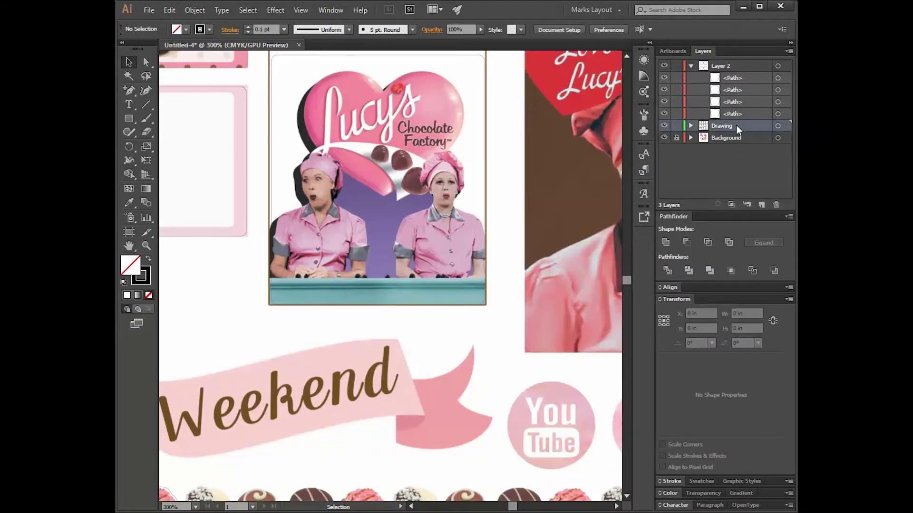
pyautogui.click(778, 126)
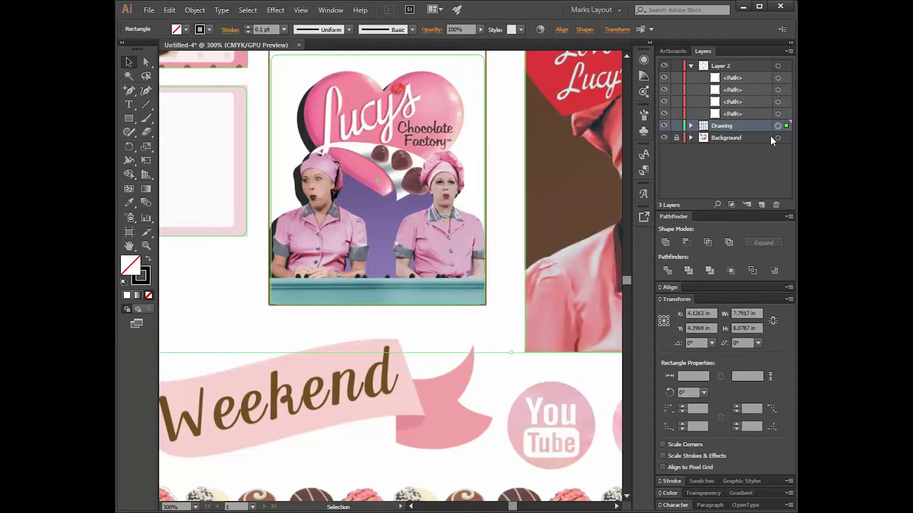
pyautogui.hotkey('ctrl', 'alt', '[')
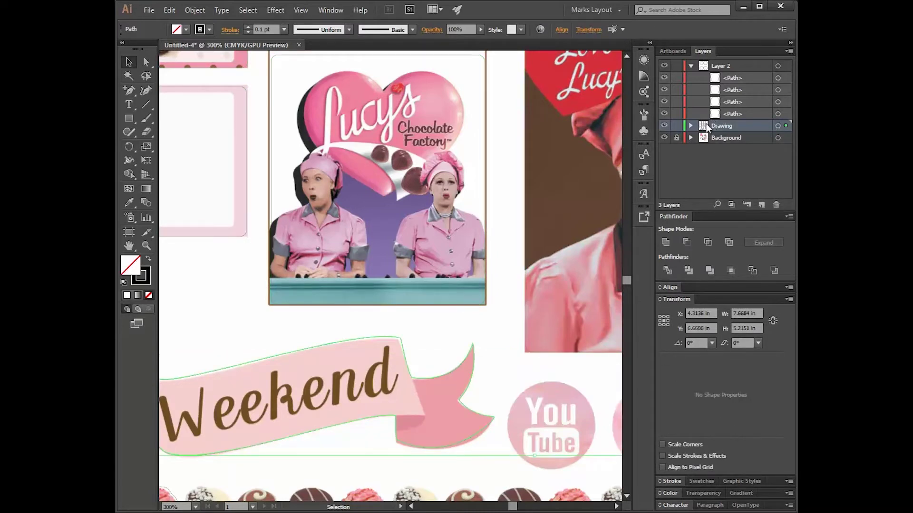
pyautogui.click(690, 67)
pyautogui.click(664, 65)
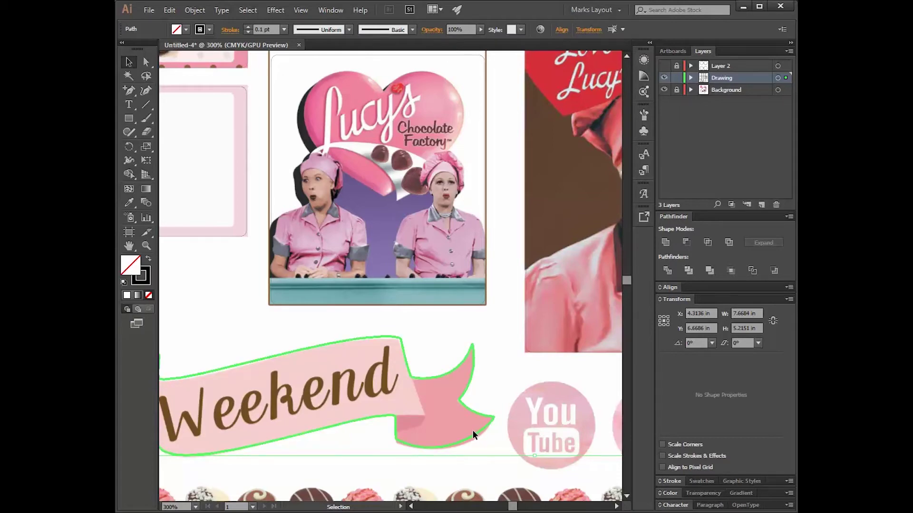
# - With Direct Selection, bend the outline's bottom curve to fit the ribbon tail's tip
pyautogui.hscroll(-1, 478, 431)
pyautogui.scroll(3, 483, 432)
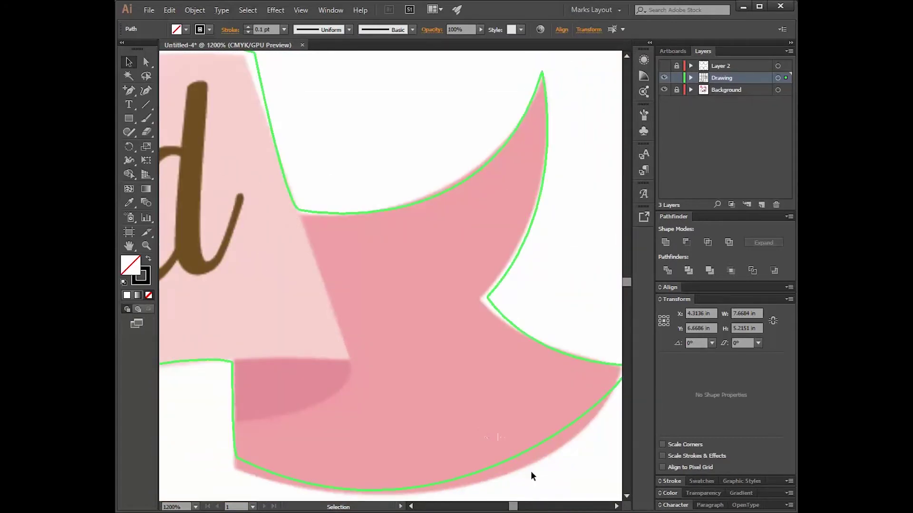
pyautogui.scroll(1, 553, 432)
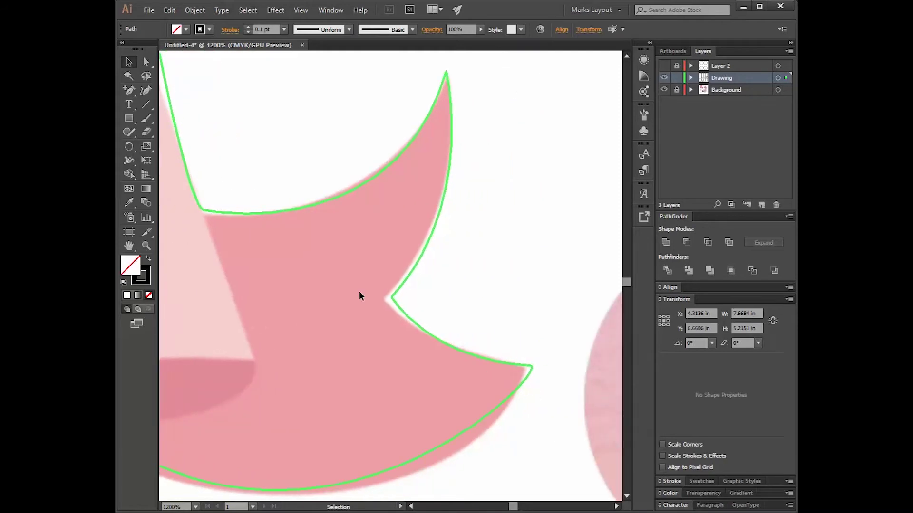
pyautogui.click(146, 62)
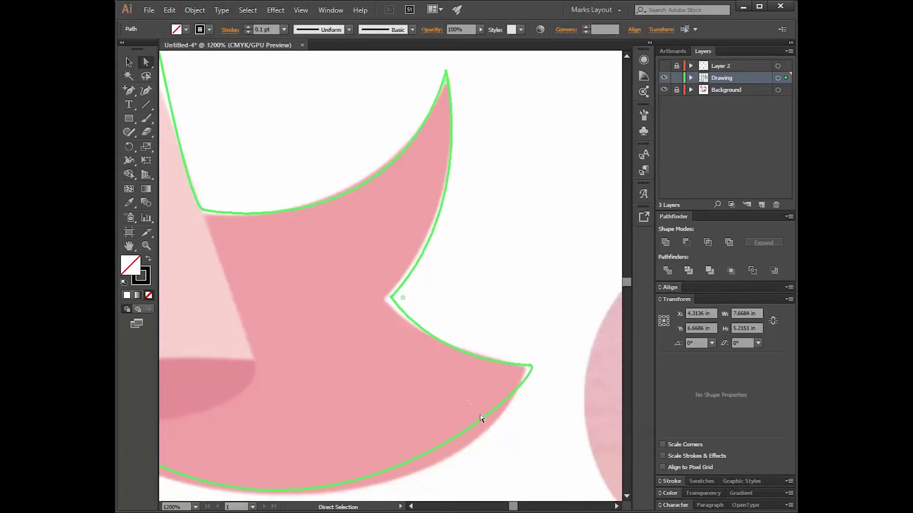
pyautogui.click(482, 421)
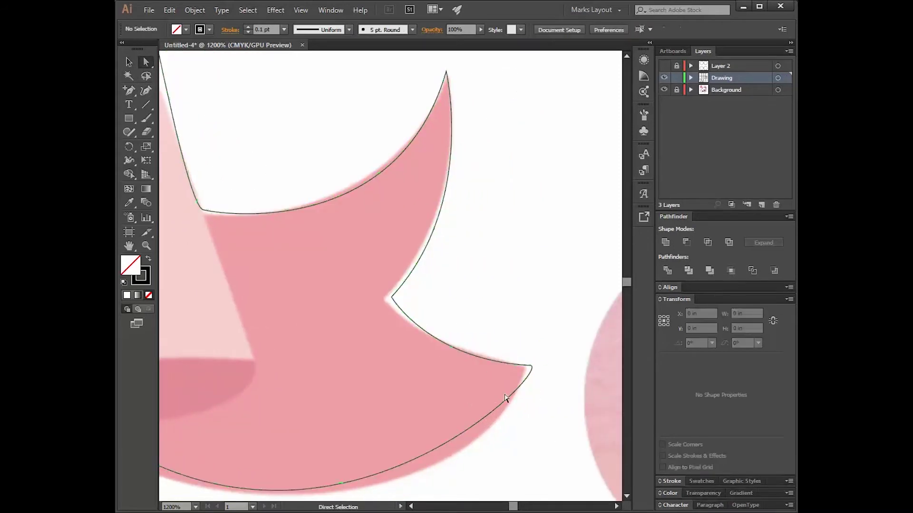
pyautogui.click(532, 367)
pyautogui.scroll(-2, 272, 449)
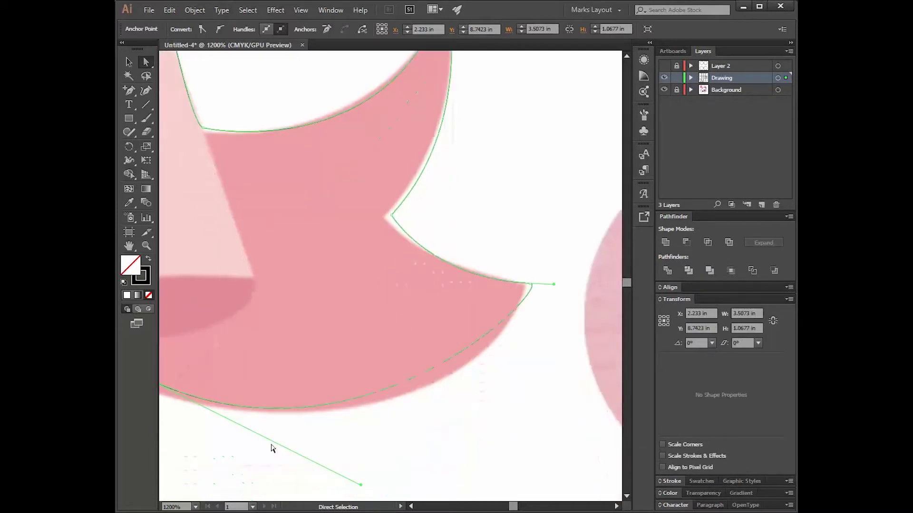
pyautogui.moveTo(361, 485); pyautogui.dragTo(379, 450)
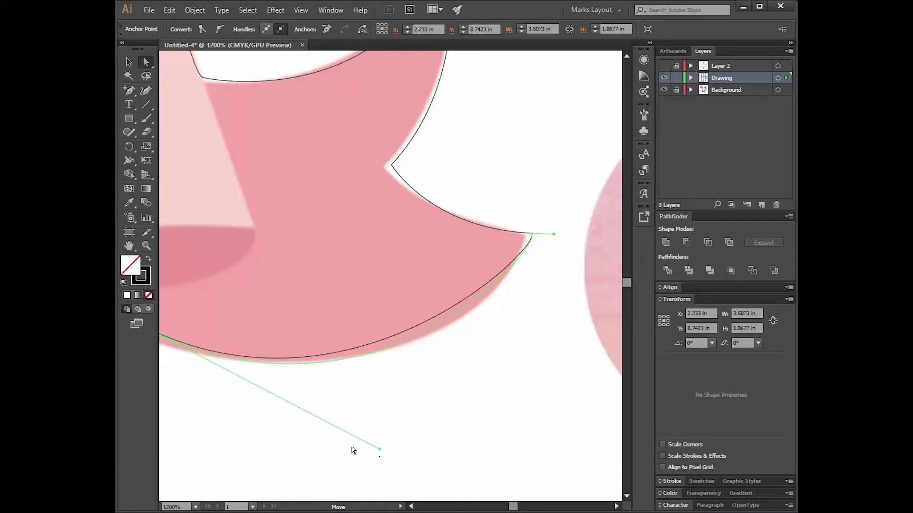
# - Adjust the lower corner curve and nudge the notch and tip anchors onto the tail's edge
pyautogui.click(412, 507)
pyautogui.moveTo(275, 324); pyautogui.dragTo(276, 335)
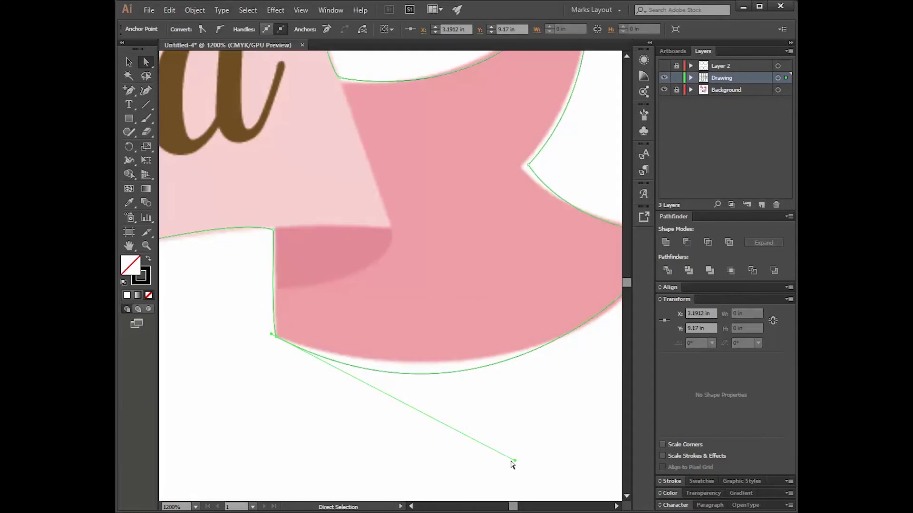
pyautogui.moveTo(513, 461); pyautogui.dragTo(555, 435)
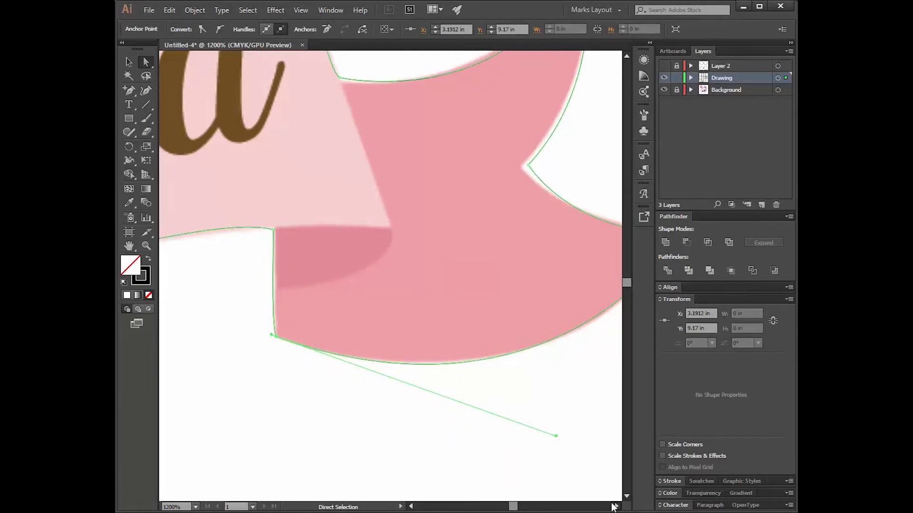
pyautogui.click(616, 506)
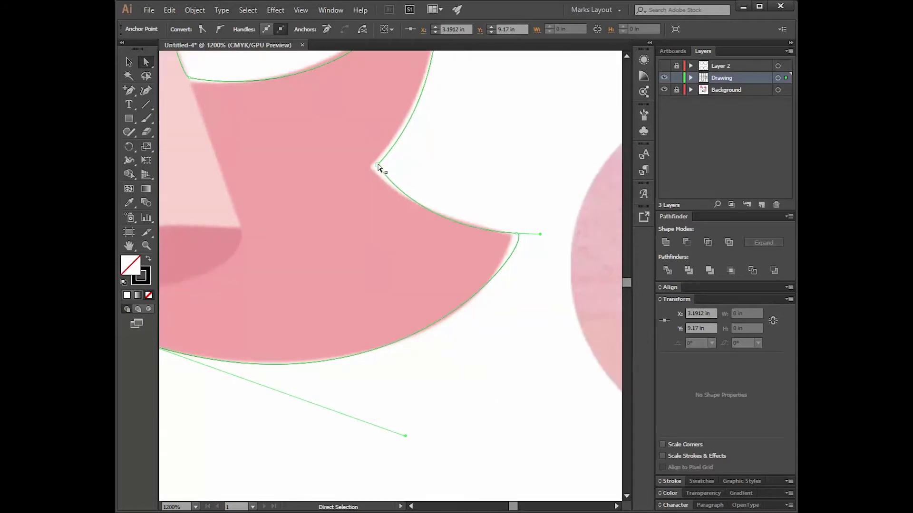
pyautogui.moveTo(378, 168); pyautogui.dragTo(373, 165)
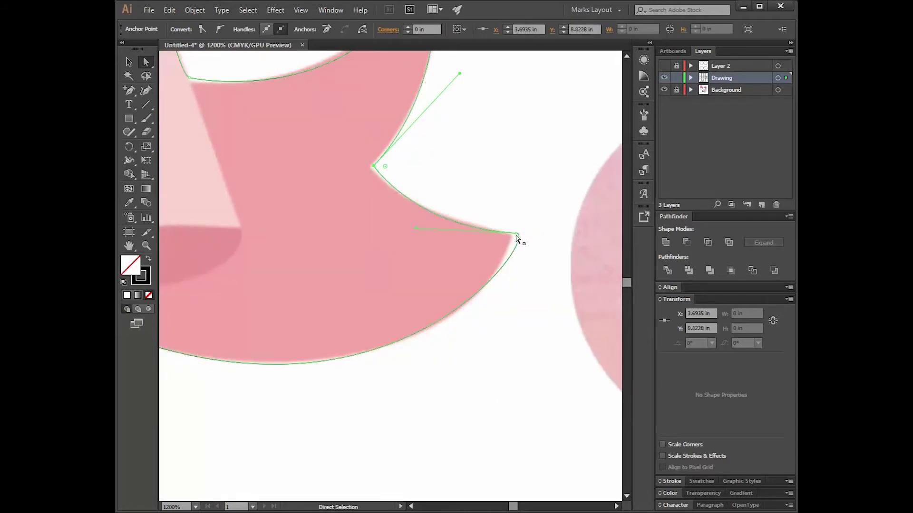
pyautogui.moveTo(516, 235); pyautogui.dragTo(510, 232)
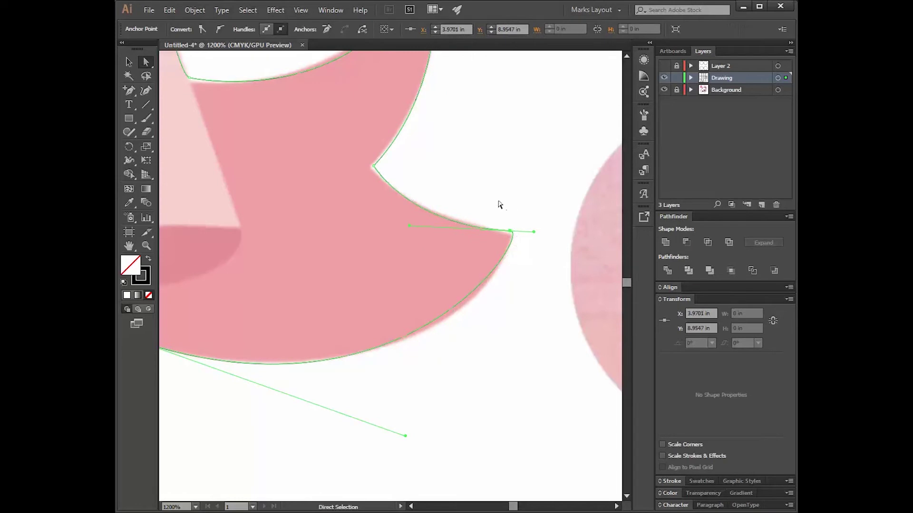
pyautogui.click(497, 204)
pyautogui.scroll(5, 497, 203)
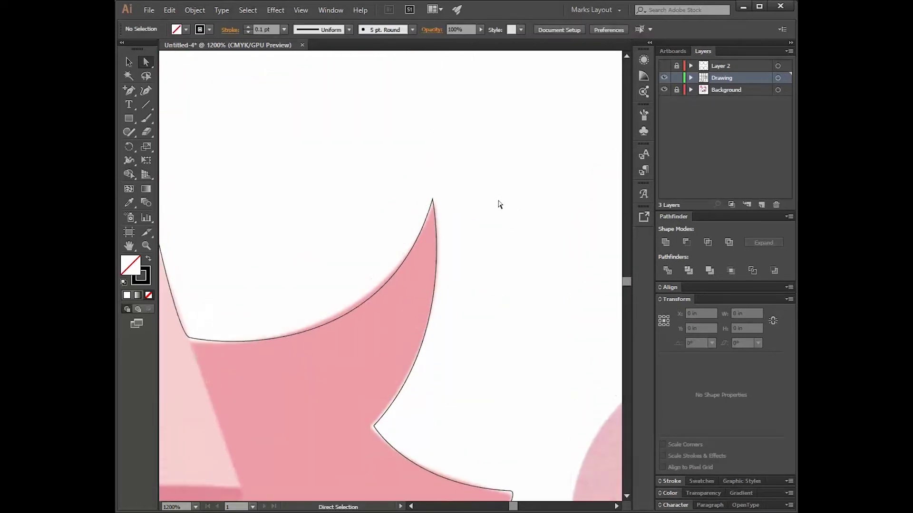
# - Remove the rounded corners from the Lucy's Chocolate Factory image rectangle
pyautogui.scroll(-3, 499, 204)
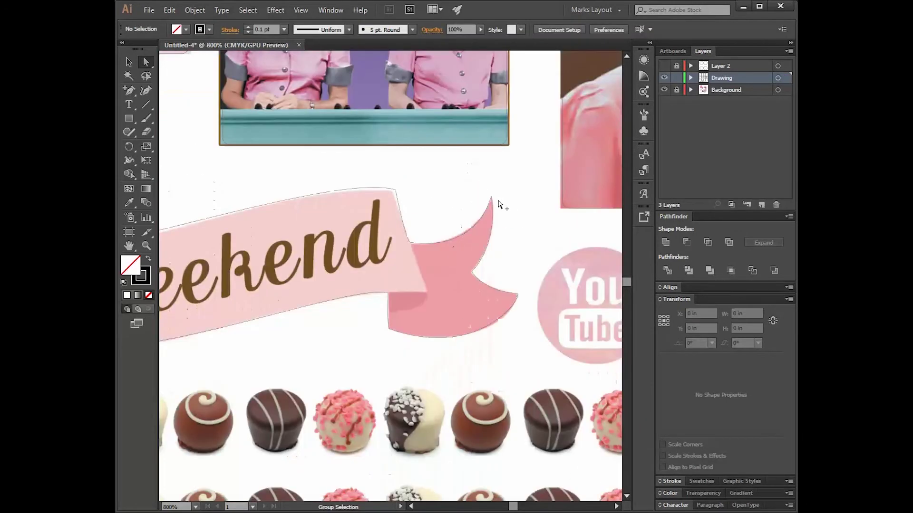
pyautogui.scroll(-5, 499, 205)
pyautogui.scroll(4, 380, 200)
pyautogui.scroll(6, 374, 188)
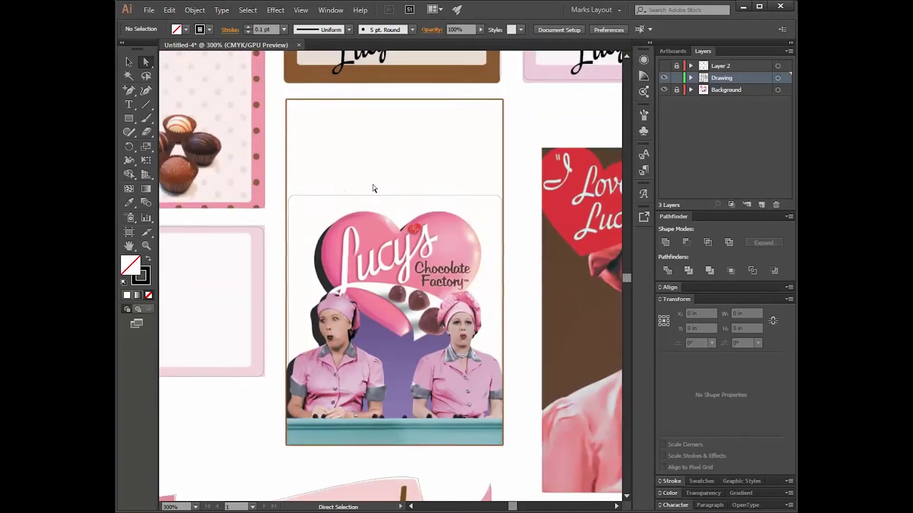
pyautogui.scroll(1, 373, 189)
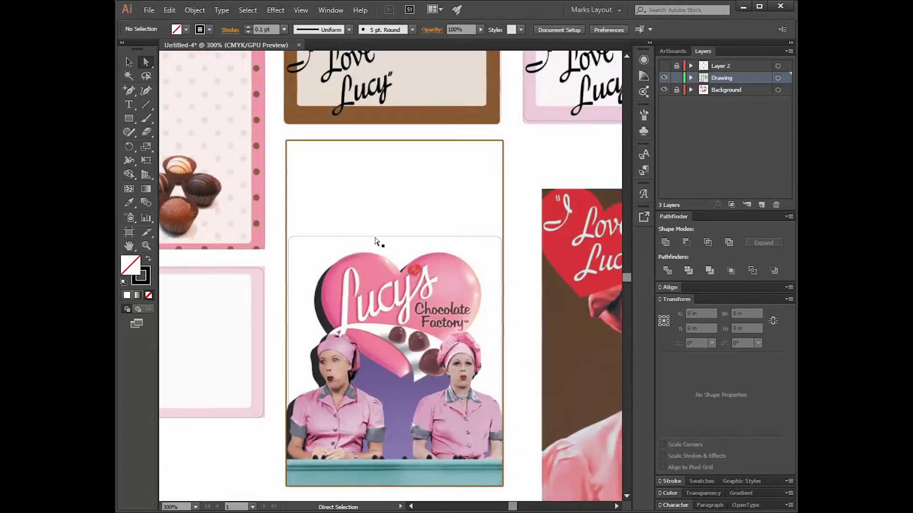
pyautogui.click(376, 242)
pyautogui.click(128, 62)
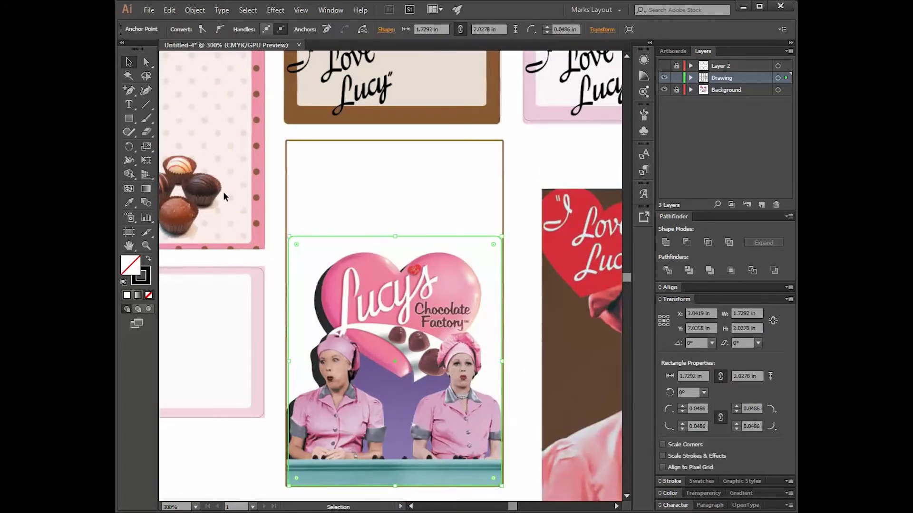
pyautogui.moveTo(297, 249); pyautogui.dragTo(289, 235)
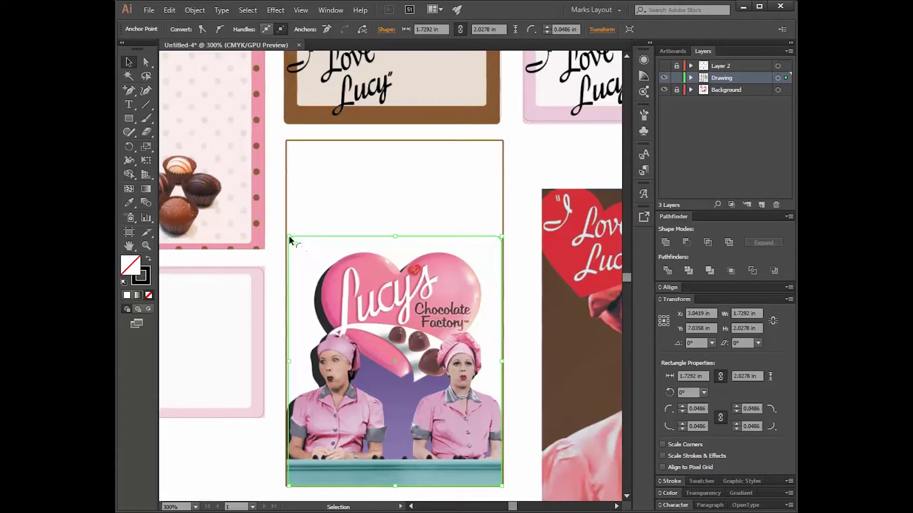
pyautogui.click(146, 62)
pyautogui.click(402, 240)
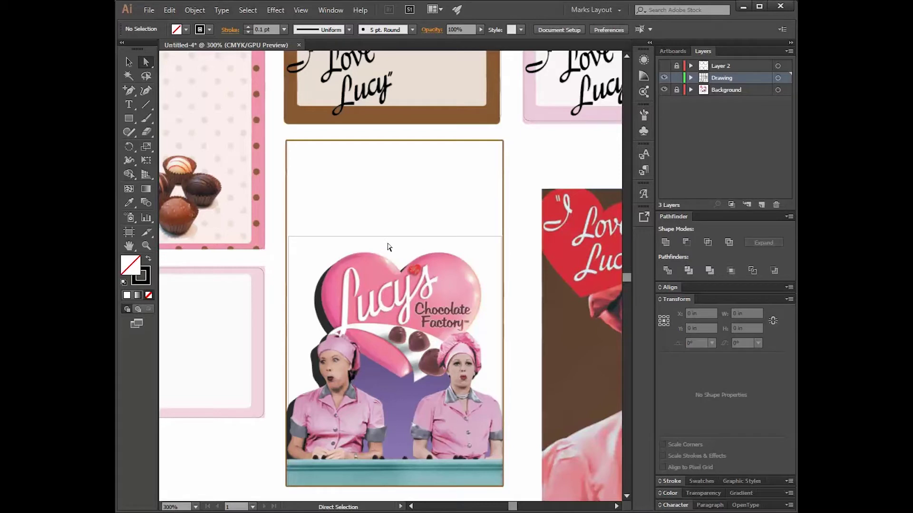
# - Stretch the sticker rectangle's top, left and right edges to the card, about 1.7824 × 2.8264 in
pyautogui.click(394, 236)
pyautogui.press('v')
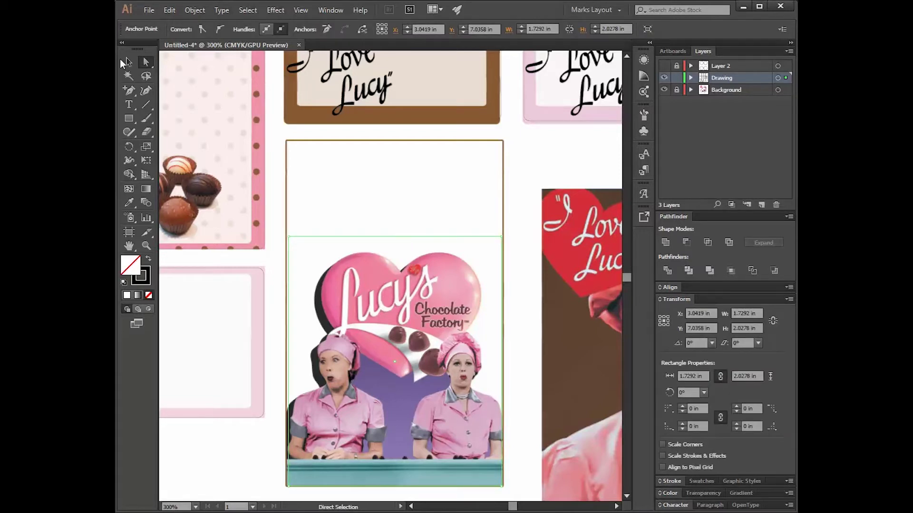
pyautogui.moveTo(399, 239); pyautogui.dragTo(372, 138)
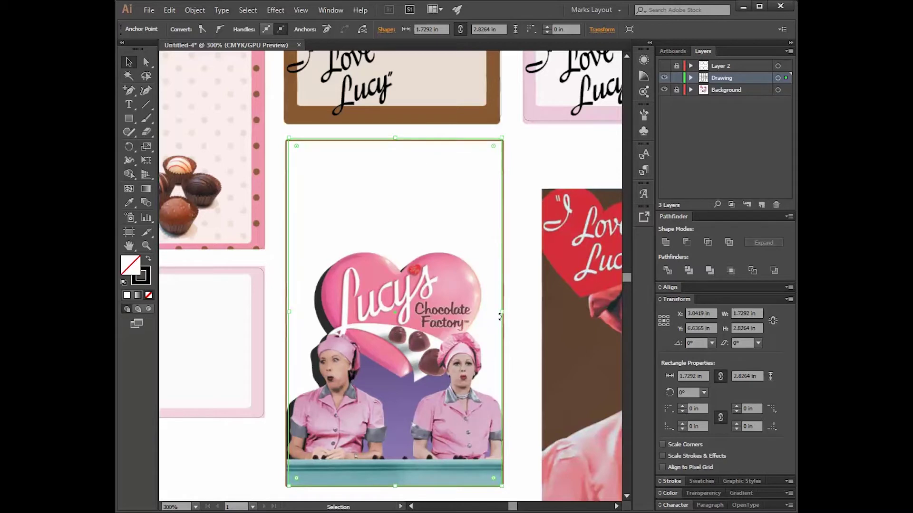
pyautogui.moveTo(500, 316); pyautogui.dragTo(505, 314)
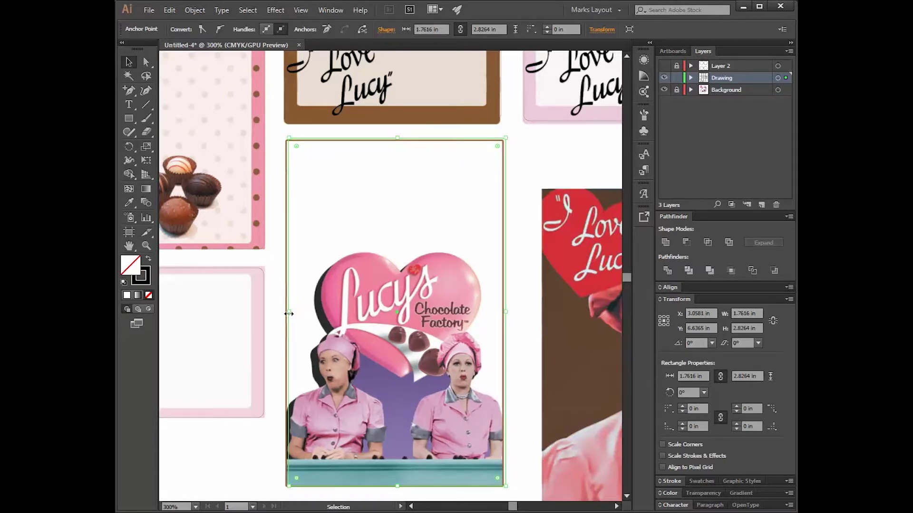
pyautogui.moveTo(289, 314); pyautogui.dragTo(285, 313)
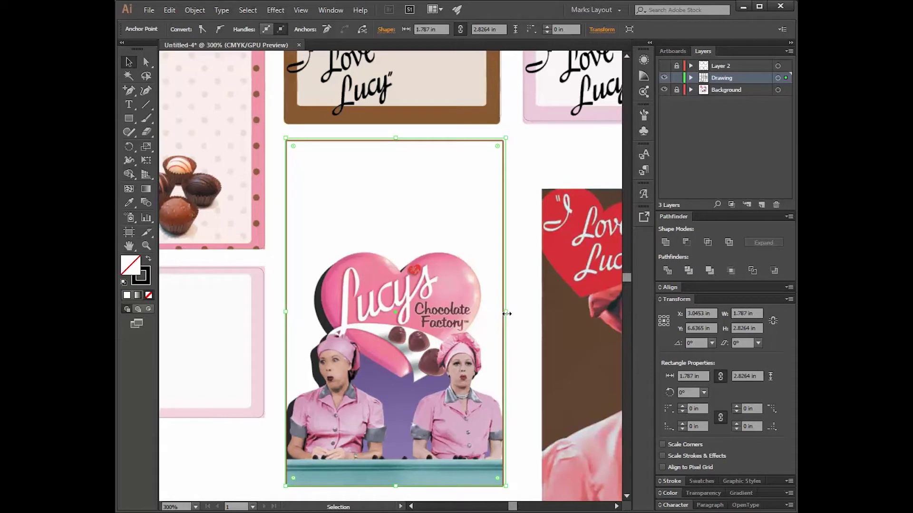
pyautogui.moveTo(507, 314); pyautogui.dragTo(506, 313)
# - Deselect the rectangle and fit the whole page in the window
pyautogui.click(404, 128)
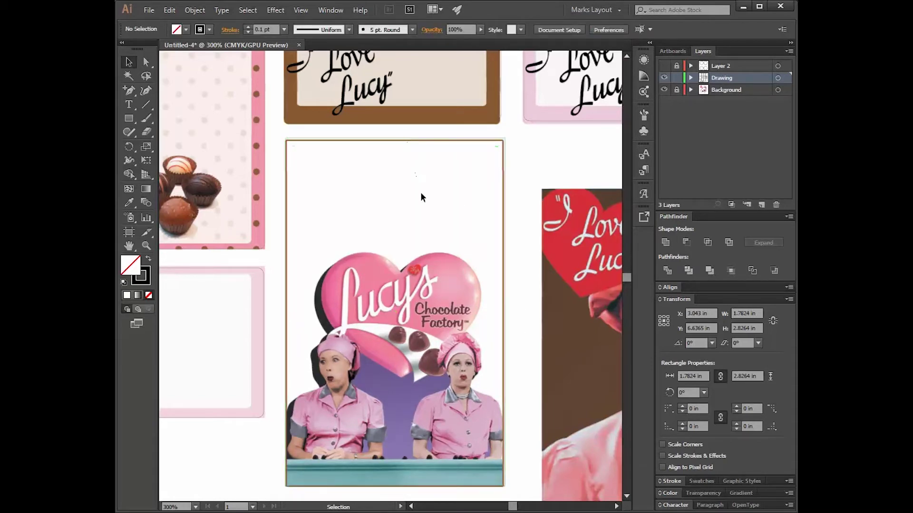
pyautogui.hscroll(2, 450, 256)
pyautogui.scroll(-4, 450, 256)
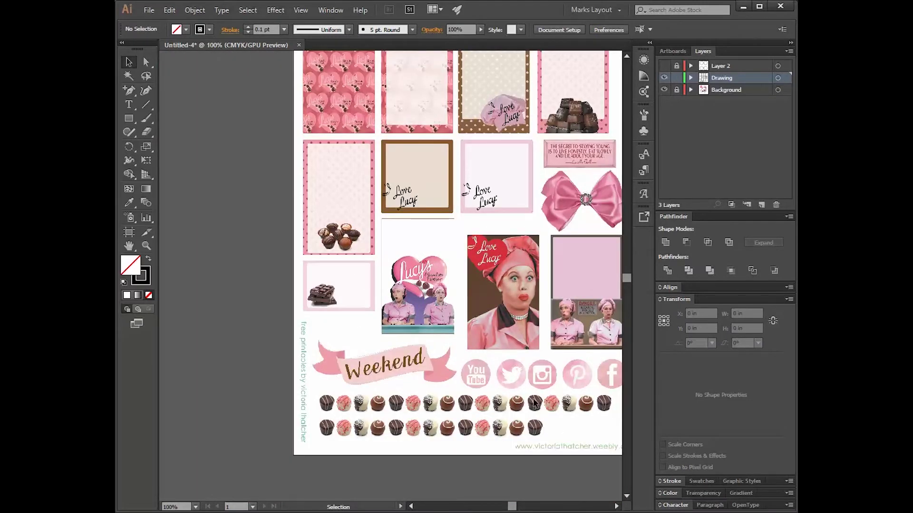
pyautogui.scroll(-2, 537, 366)
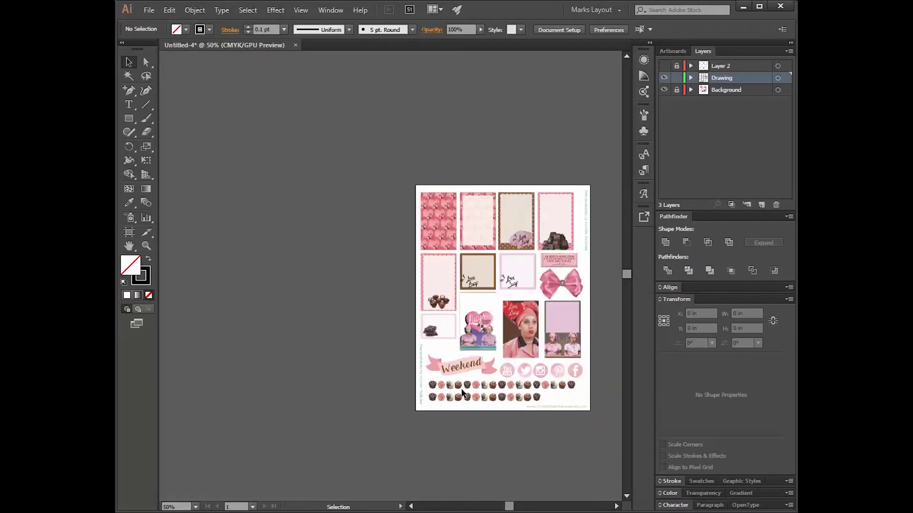
pyautogui.scroll(2, 471, 390)
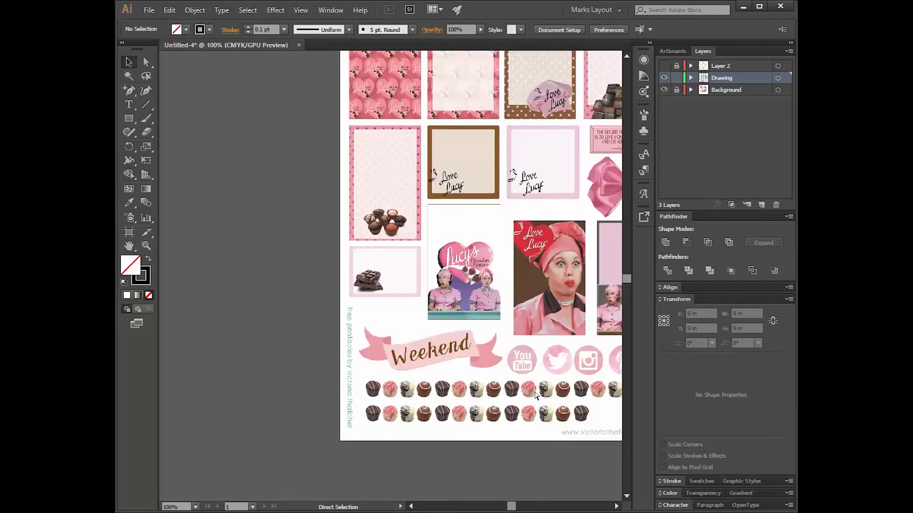
pyautogui.hotkey('ctrl', 'o')
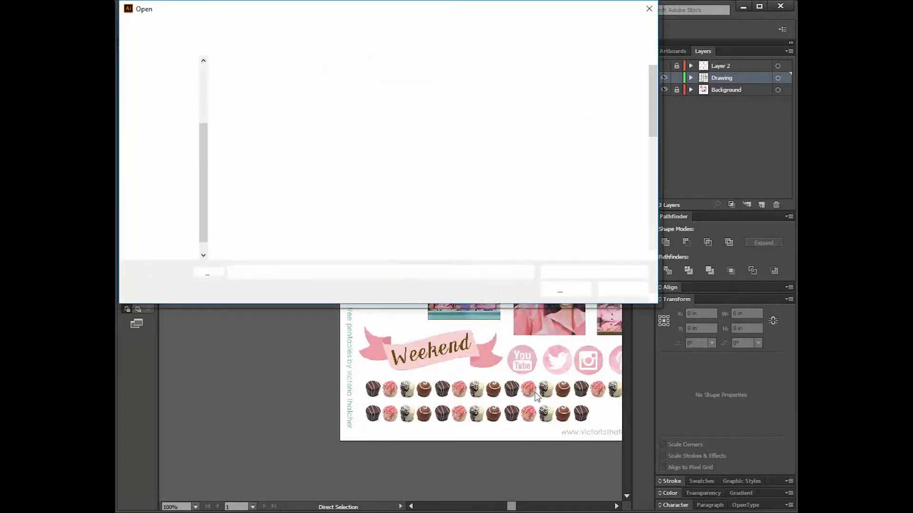
pyautogui.press('Escape')
pyautogui.hotkey('ctrl', '0')
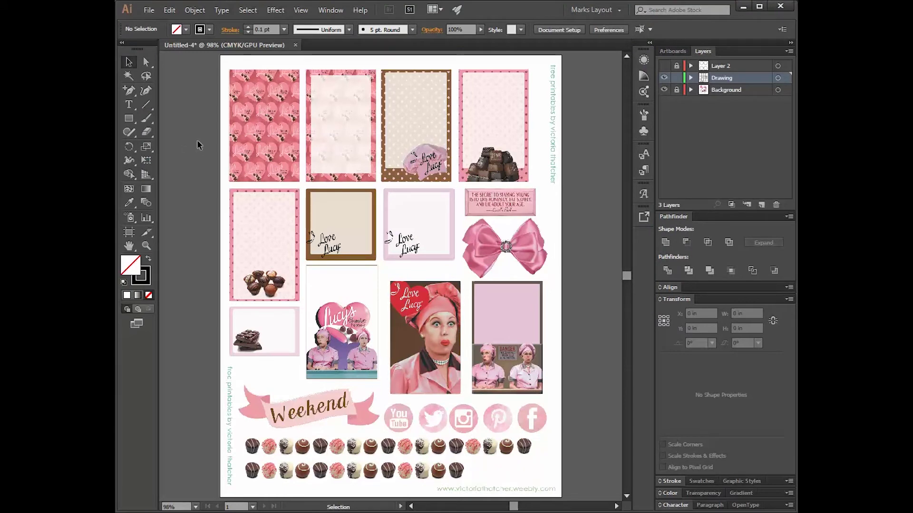
# - Unlock and delete Layer 2 with its artwork, then add a new empty Layer 3
pyautogui.click(676, 65)
pyautogui.click(765, 66)
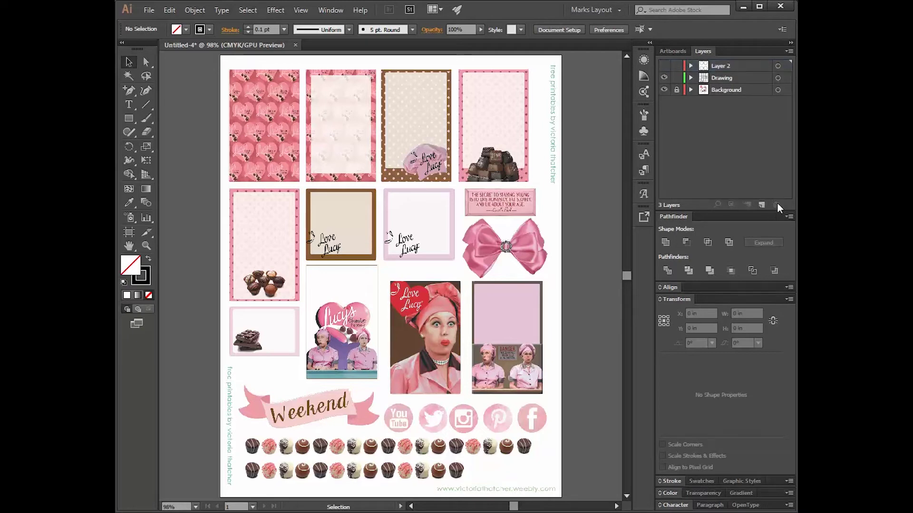
pyautogui.moveTo(717, 67); pyautogui.dragTo(722, 95)
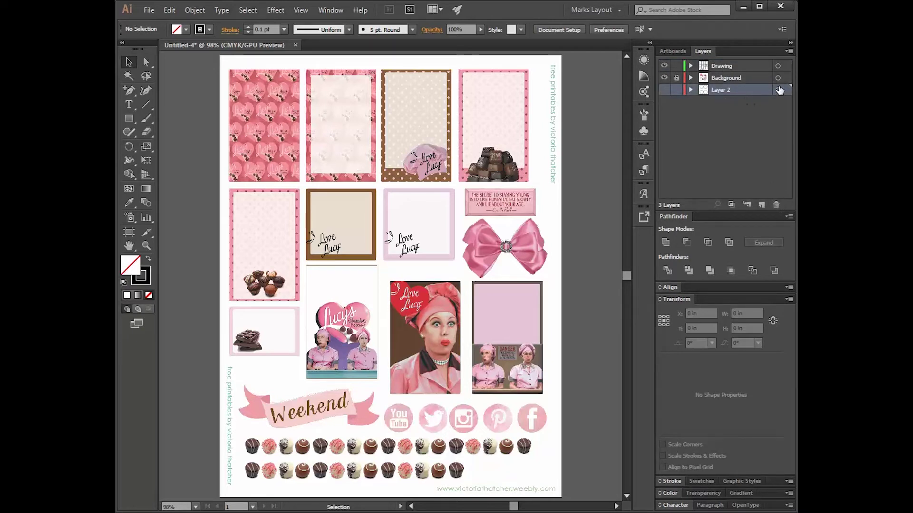
pyautogui.click(777, 203)
pyautogui.click(489, 277)
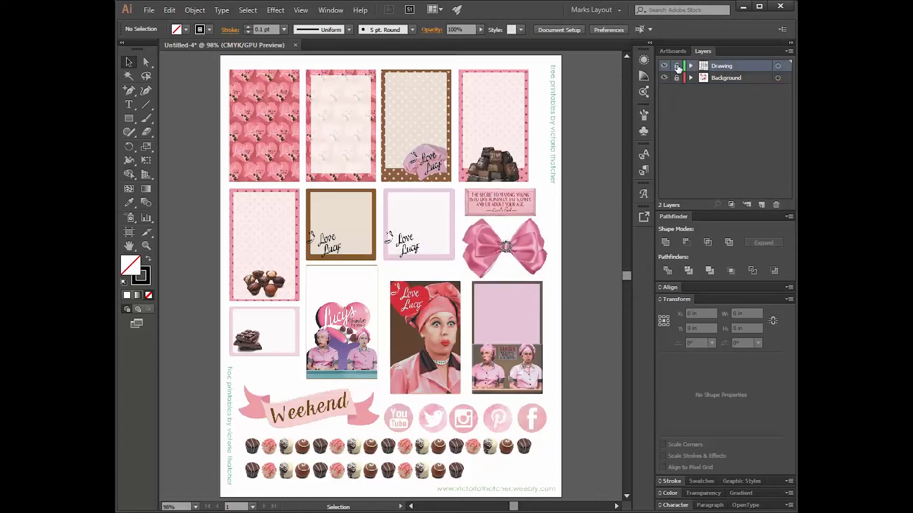
pyautogui.click(761, 204)
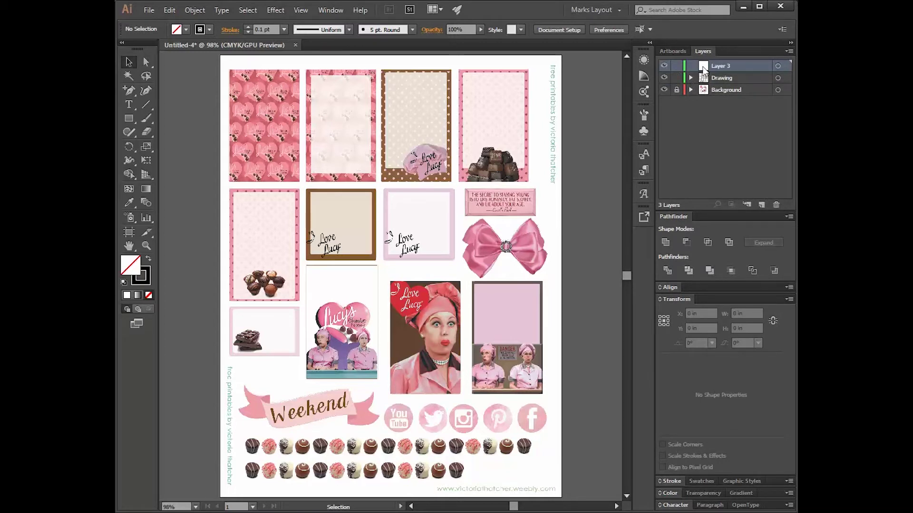
pyautogui.click(127, 119)
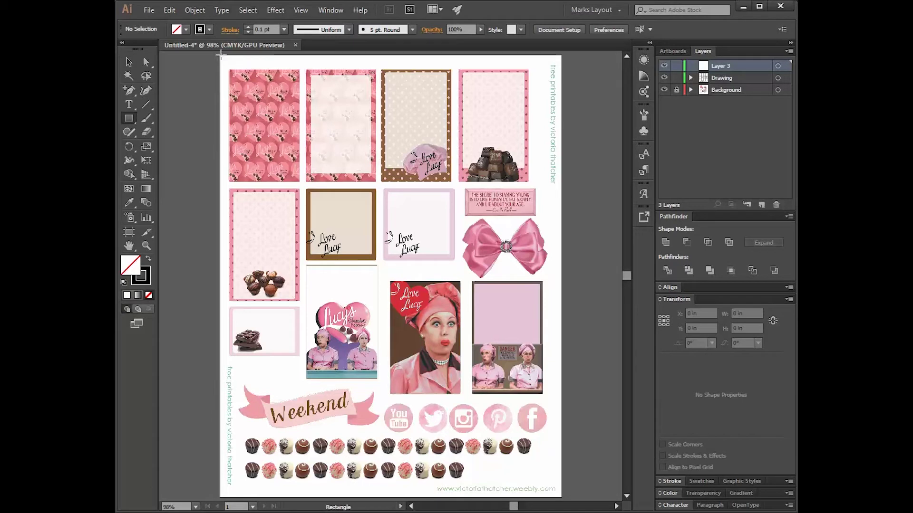
# - Draw a rectangle over the page and size it to 8.5 × 11 in
pyautogui.moveTo(220, 56); pyautogui.dragTo(562, 498)
pyautogui.click(633, 31)
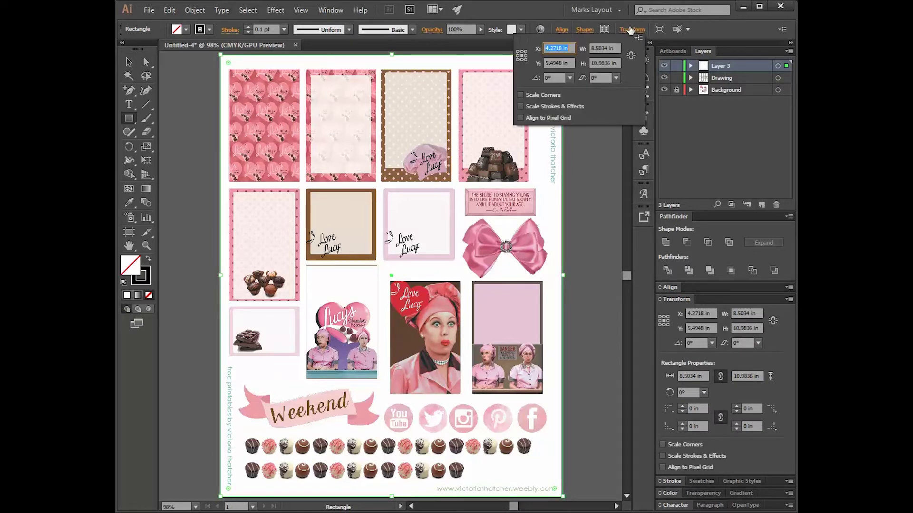
pyautogui.click(629, 27)
pyautogui.click(630, 27)
pyautogui.click(593, 48)
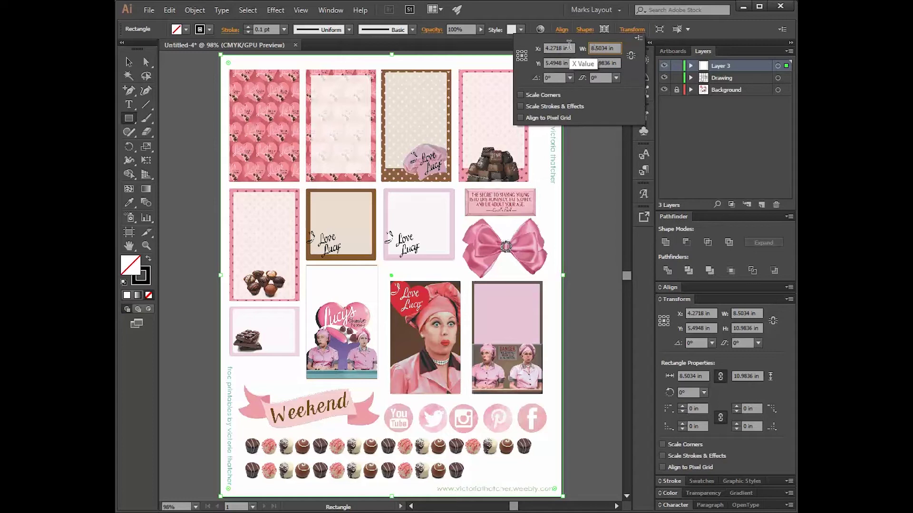
pyautogui.write('8.5')
pyautogui.press('Tab')
pyautogui.write('11')
pyautogui.press('Tab')
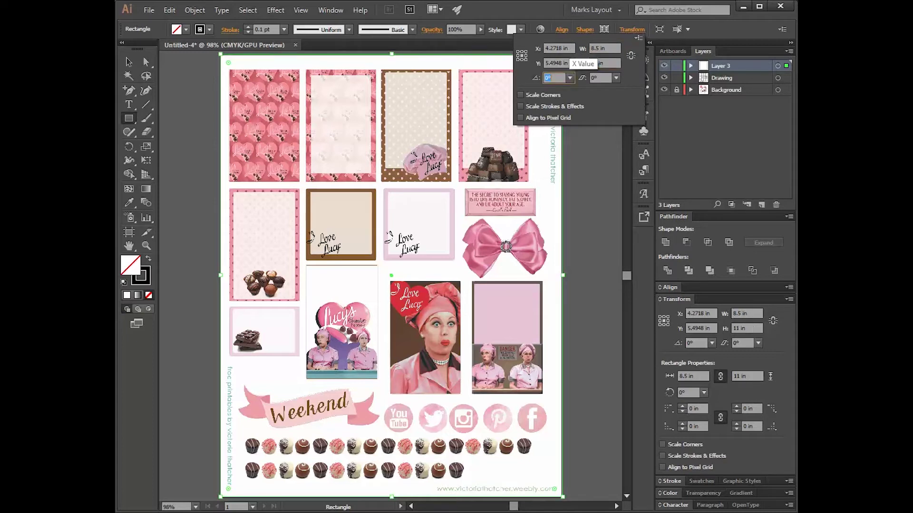
pyautogui.click(146, 71)
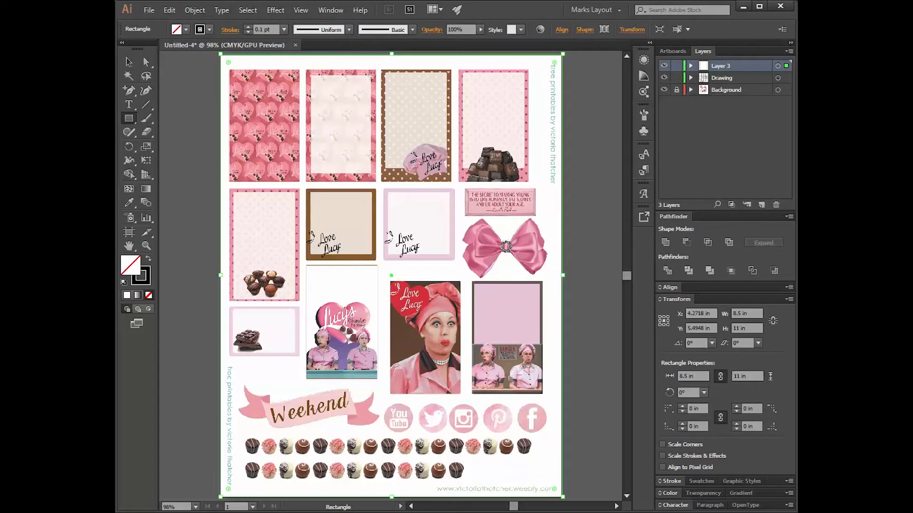
pyautogui.press('Down')
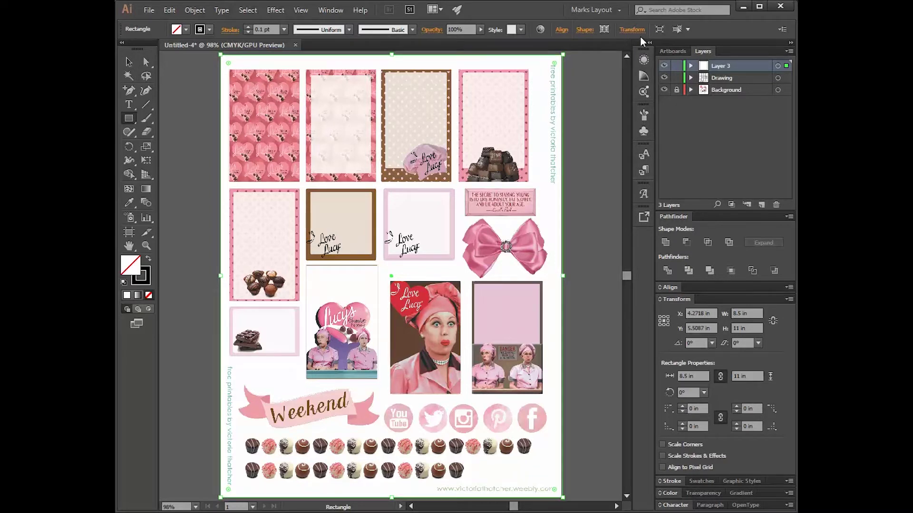
# - Move the page rectangle just above Background in the layers and fill it black
pyautogui.click(690, 78)
pyautogui.click(691, 66)
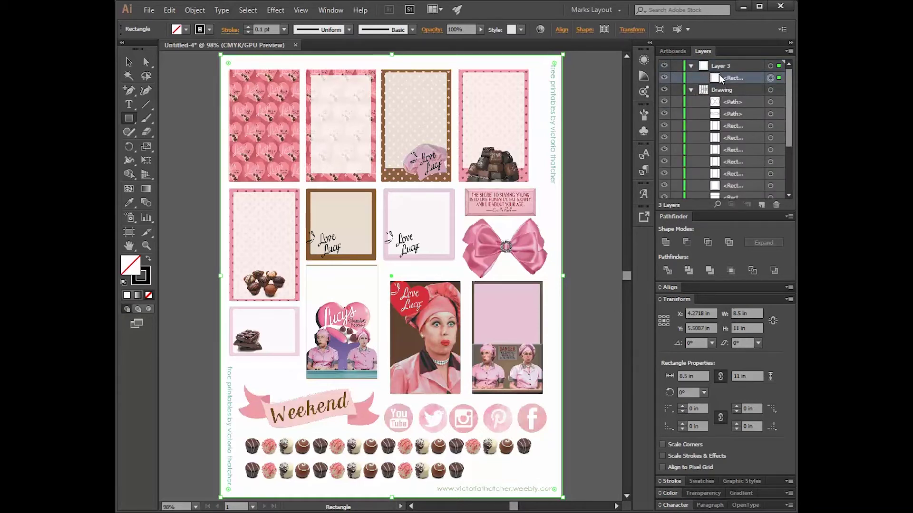
pyautogui.scroll(-3, 756, 100)
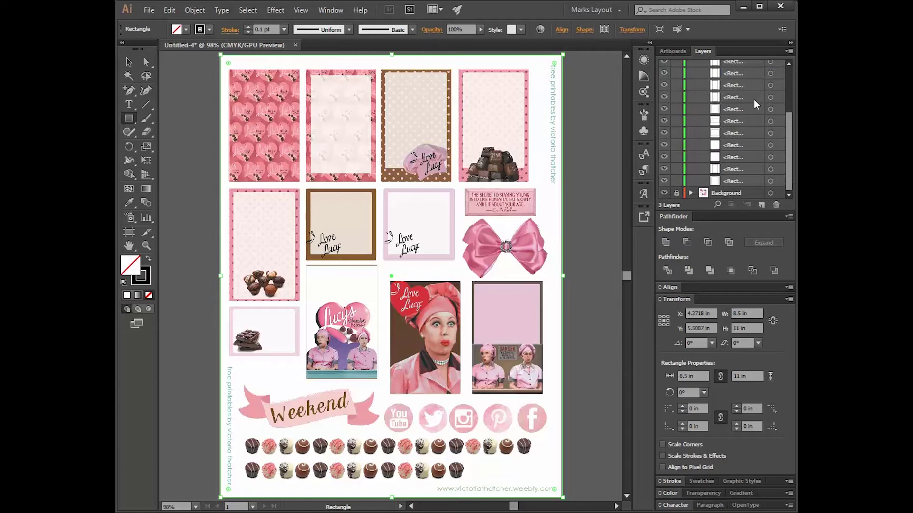
pyautogui.scroll(5, 753, 99)
pyautogui.moveTo(713, 80)
pyautogui.mouseDown()
pyautogui.moveTo(731, 207)
pyautogui.moveTo(731, 190)
pyautogui.mouseUp()
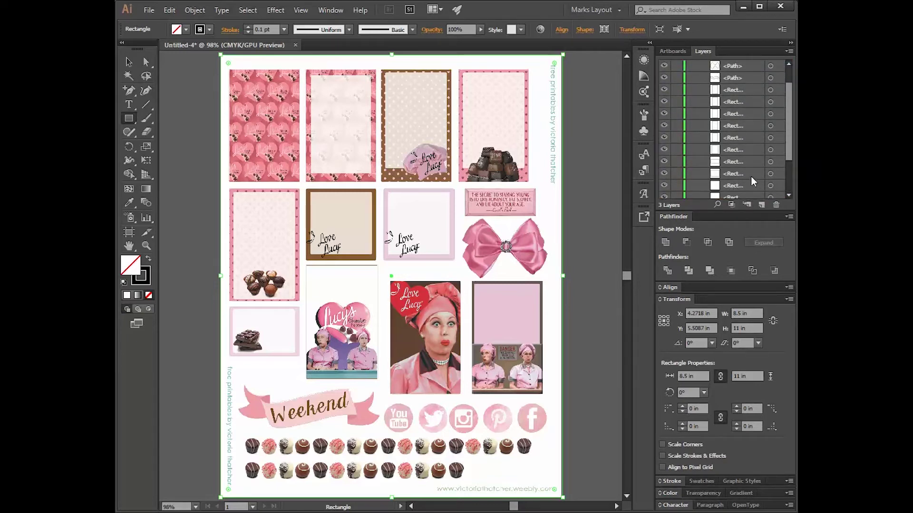
pyautogui.click(148, 259)
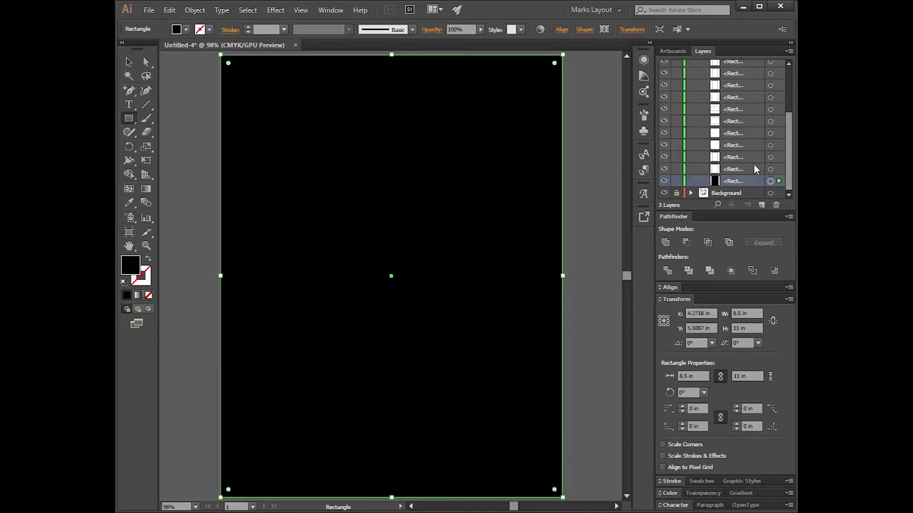
# - Add every sticker outline, bow and Weekend banner to the sheet selection, then apply Minus Front
pyautogui.keyDown('shift'); pyautogui.click(771, 168); pyautogui.keyUp('shift')
pyautogui.keyDown('shift'); pyautogui.click(771, 157); pyautogui.keyUp('shift')
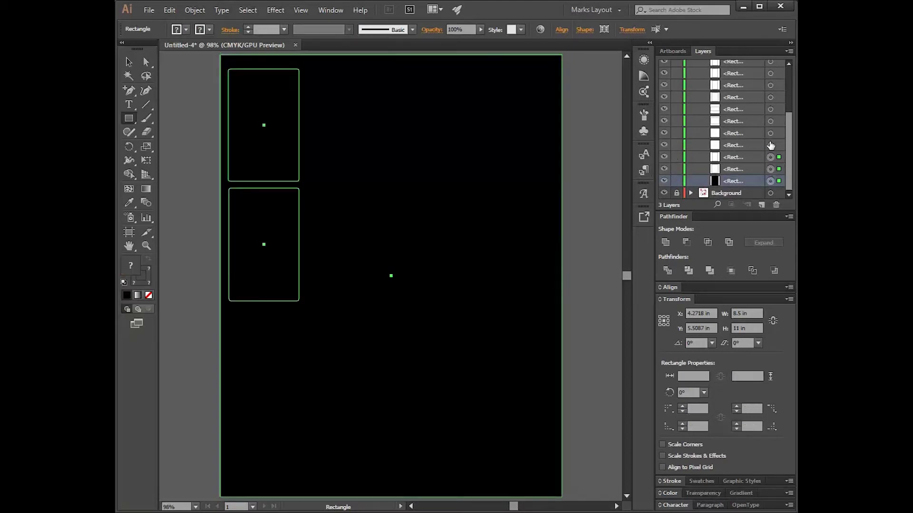
pyautogui.keyDown('shift'); pyautogui.click(771, 145); pyautogui.keyUp('shift')
pyautogui.keyDown('shift'); pyautogui.click(771, 133); pyautogui.keyUp('shift')
pyautogui.keyDown('shift'); pyautogui.click(771, 121); pyautogui.keyUp('shift')
pyautogui.keyDown('shift'); pyautogui.click(771, 108); pyautogui.keyUp('shift')
pyautogui.keyDown('shift'); pyautogui.click(771, 97); pyautogui.keyUp('shift')
pyautogui.keyDown('shift'); pyautogui.click(770, 85); pyautogui.keyUp('shift')
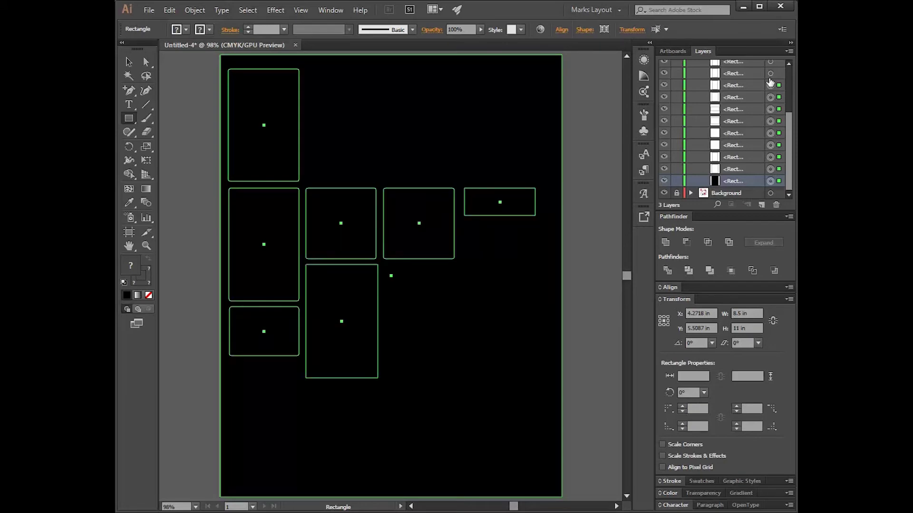
pyautogui.keyDown('shift'); pyautogui.click(770, 73); pyautogui.keyUp('shift')
pyautogui.keyDown('shift'); pyautogui.click(771, 62); pyautogui.keyUp('shift')
pyautogui.scroll(3, 770, 94)
pyautogui.keyDown('shift'); pyautogui.click(770, 121); pyautogui.keyUp('shift')
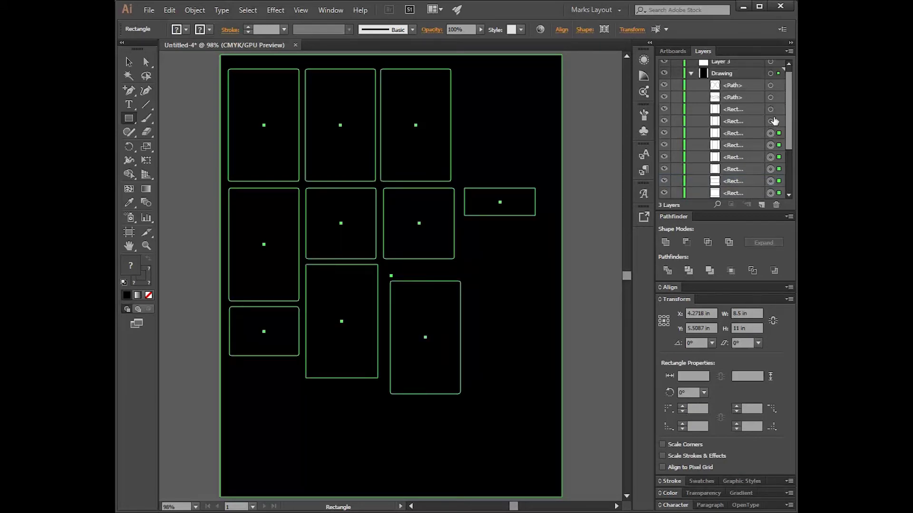
pyautogui.keyDown('shift'); pyautogui.click(771, 109); pyautogui.keyUp('shift')
pyautogui.keyDown('shift'); pyautogui.click(770, 109); pyautogui.keyUp('shift')
pyautogui.keyDown('shift'); pyautogui.click(770, 97); pyautogui.keyUp('shift')
pyautogui.keyDown('shift'); pyautogui.click(770, 85); pyautogui.keyUp('shift')
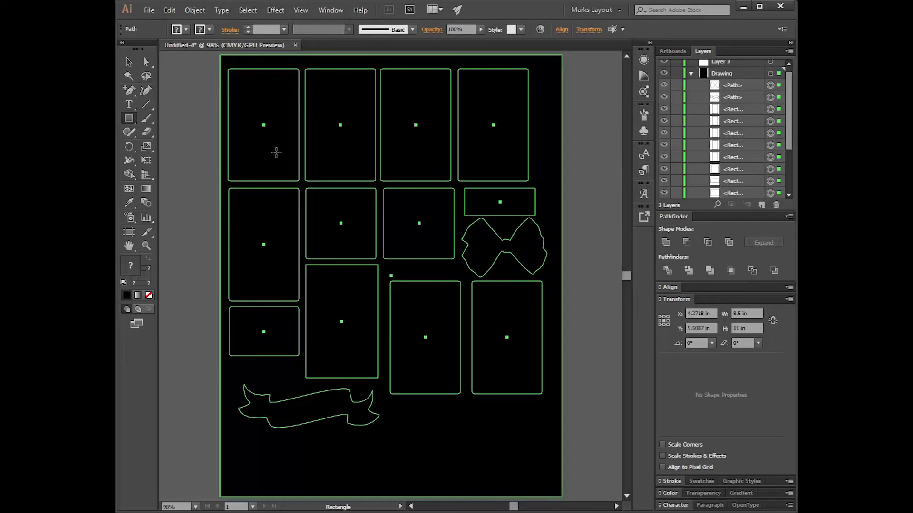
pyautogui.click(683, 247)
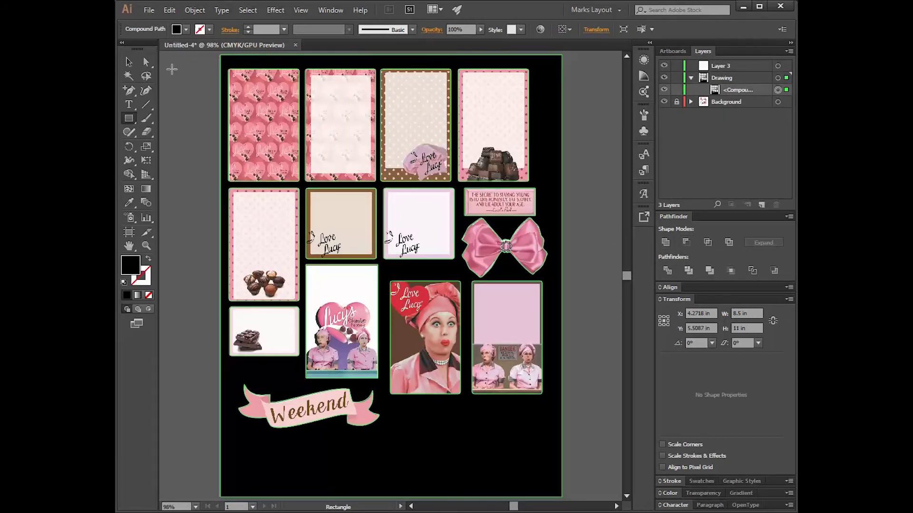
# - Unlock and delete the Background layer, then delete the empty Layer 3
pyautogui.press('v')
pyautogui.click(178, 154)
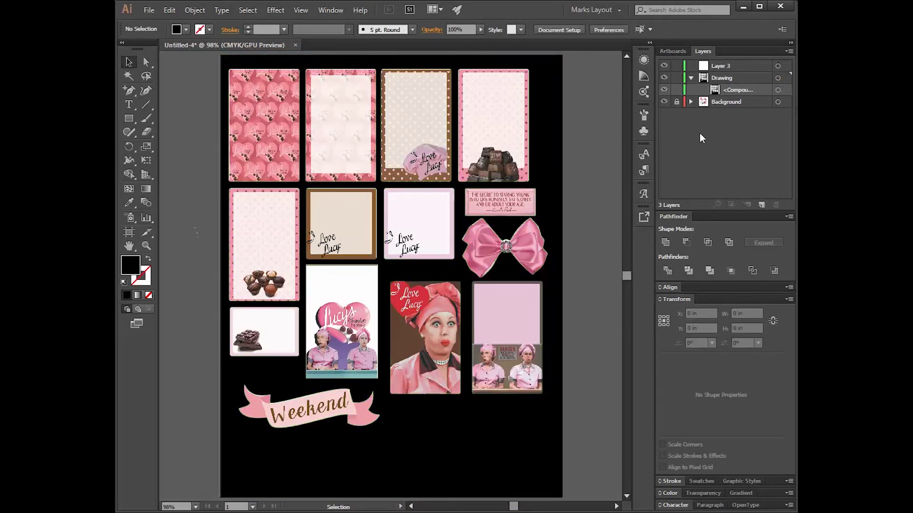
pyautogui.click(676, 102)
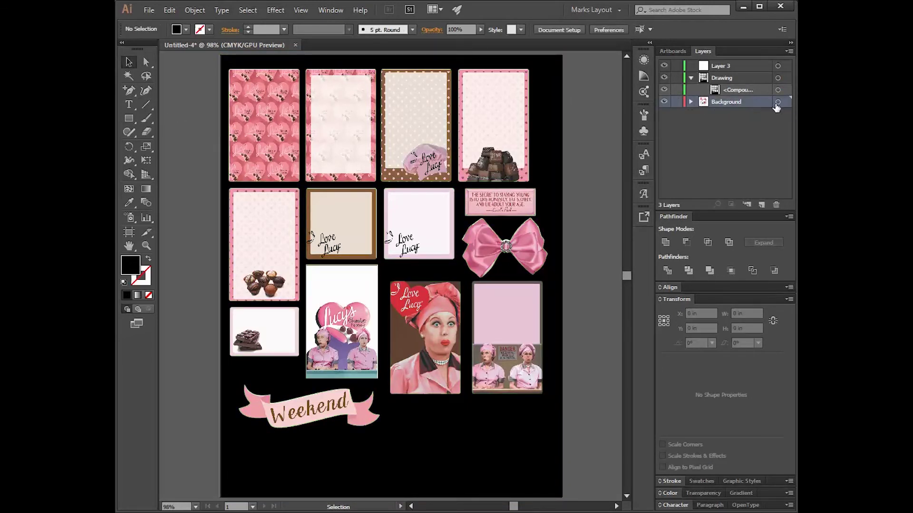
pyautogui.click(778, 102)
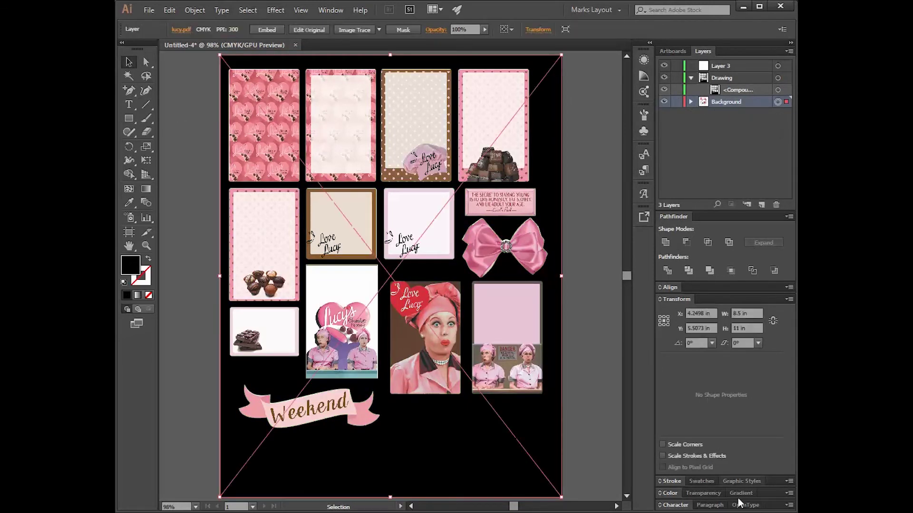
pyautogui.click(779, 206)
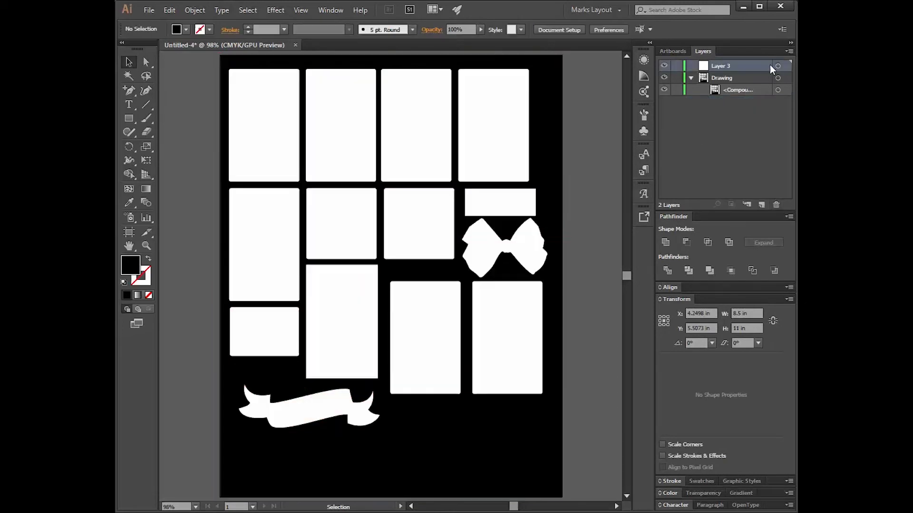
pyautogui.click(775, 204)
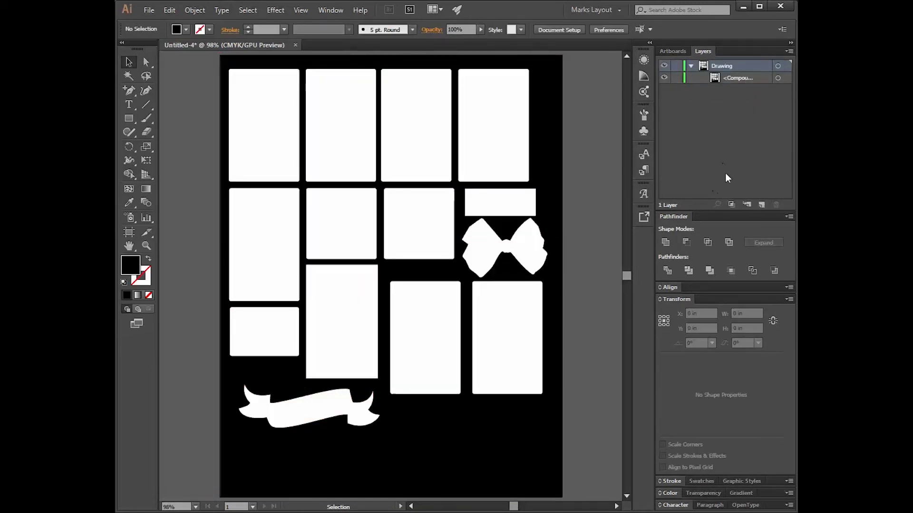
# - Save As an SVG file named LucyCutFile, accepting the default SVG options
pyautogui.click(151, 11)
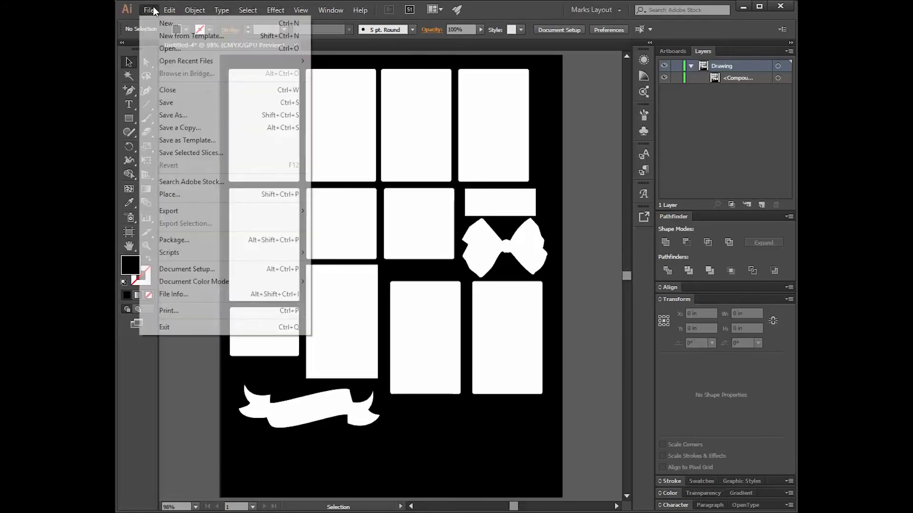
pyautogui.click(173, 115)
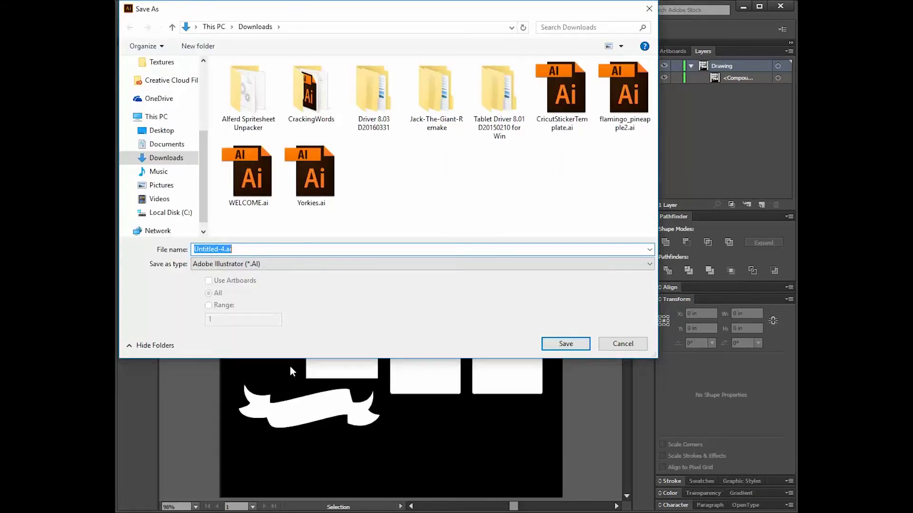
pyautogui.click(487, 263)
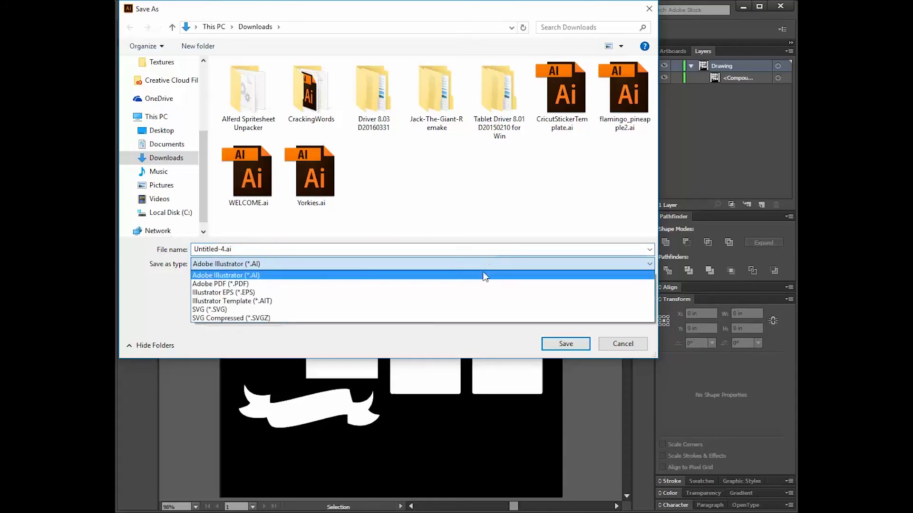
pyautogui.click(453, 309)
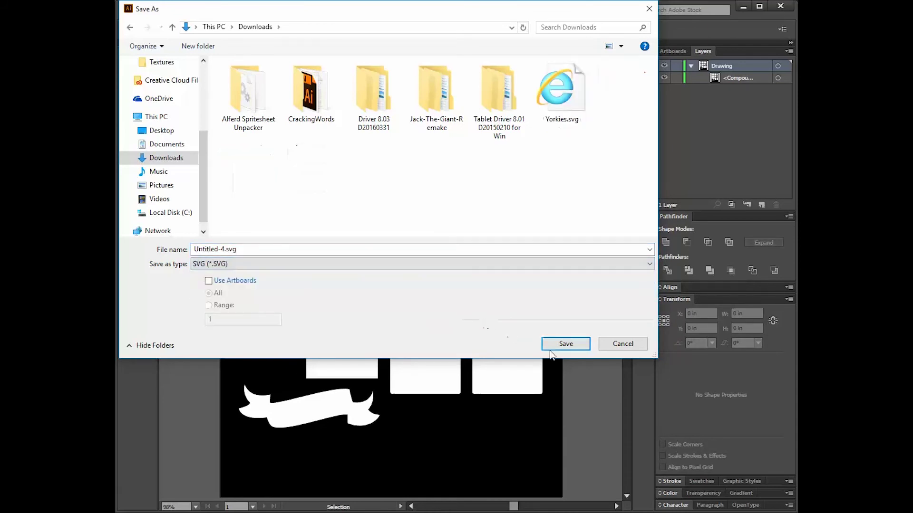
pyautogui.doubleClick(227, 245)
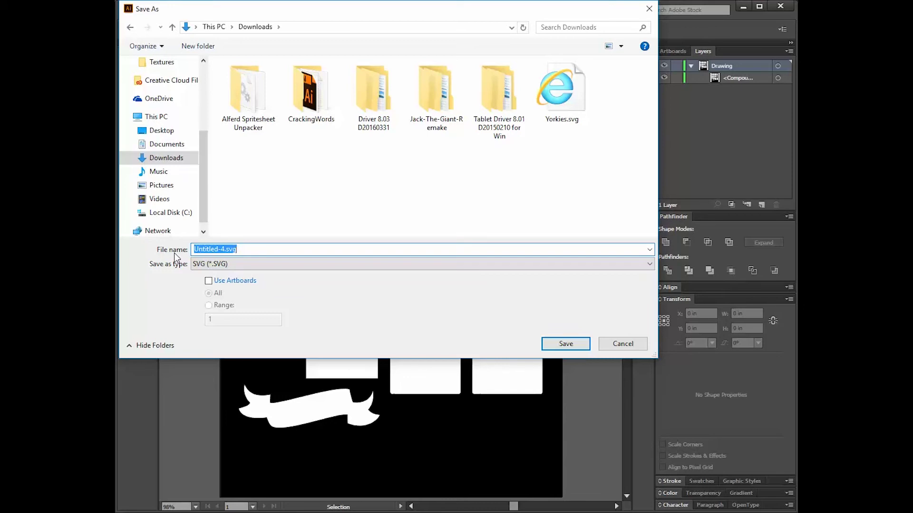
pyautogui.write('LucyCutFile')
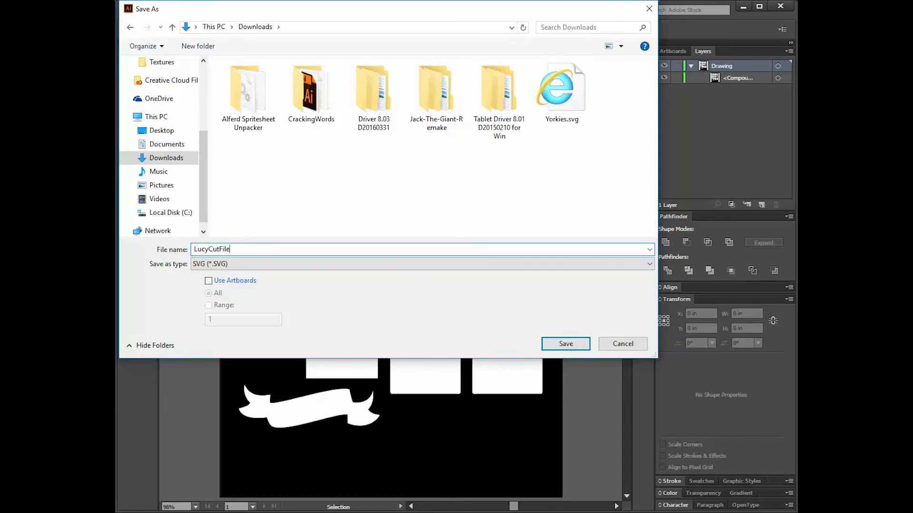
pyautogui.press('Return')
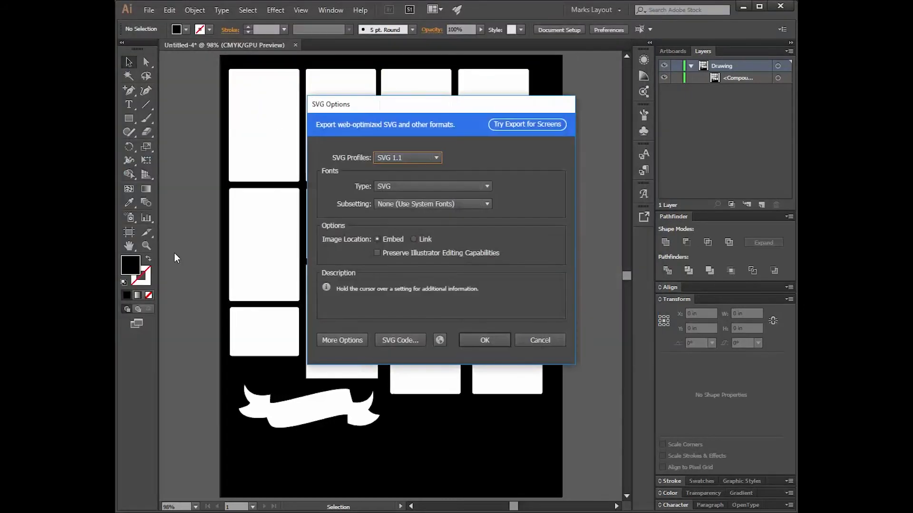
pyautogui.click(484, 338)
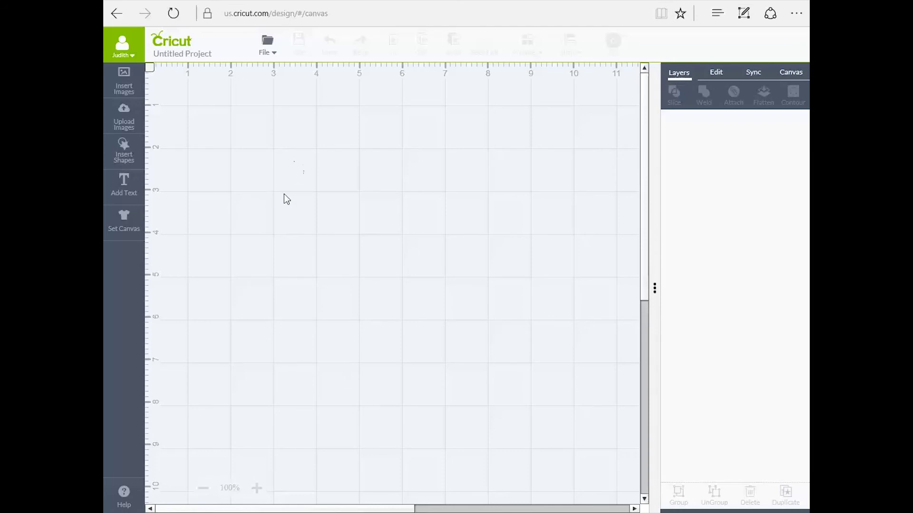
# - Upload LucyCutFile.svg from Downloads, save it to the library and insert it onto the canvas
pyautogui.click(129, 122)
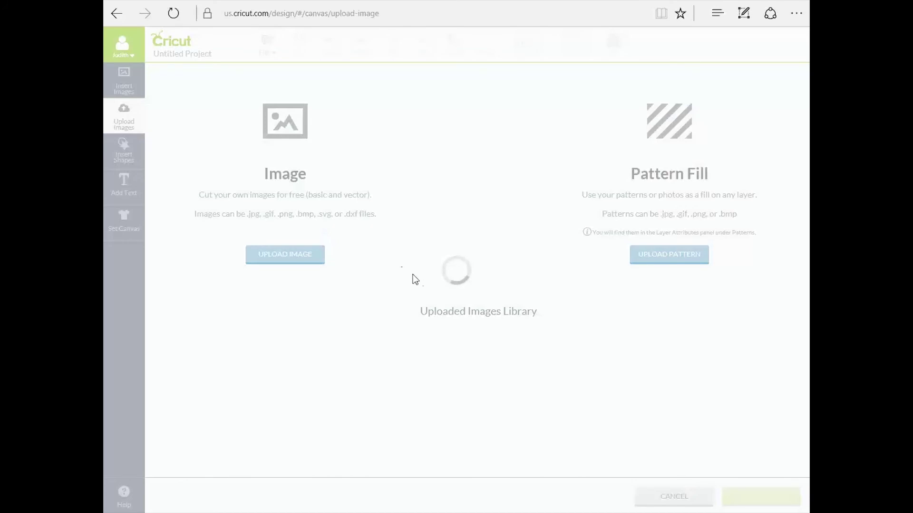
pyautogui.click(297, 260)
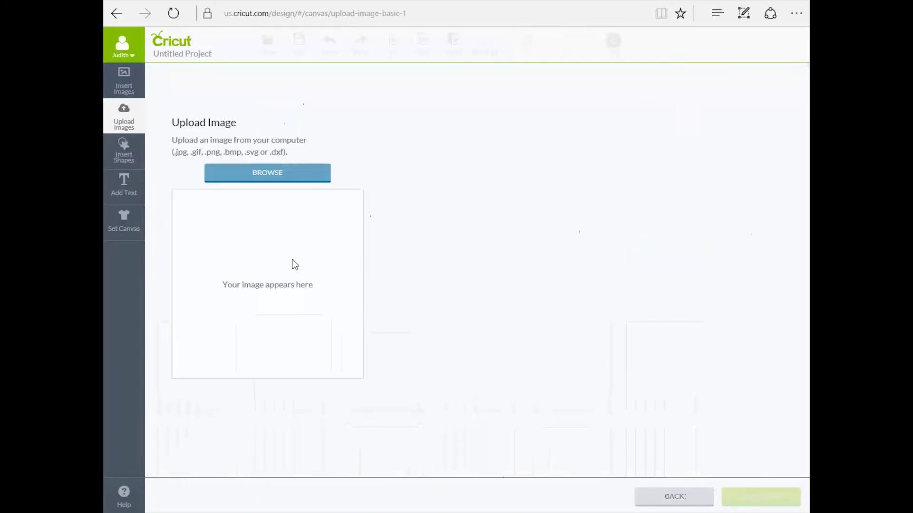
pyautogui.click(294, 183)
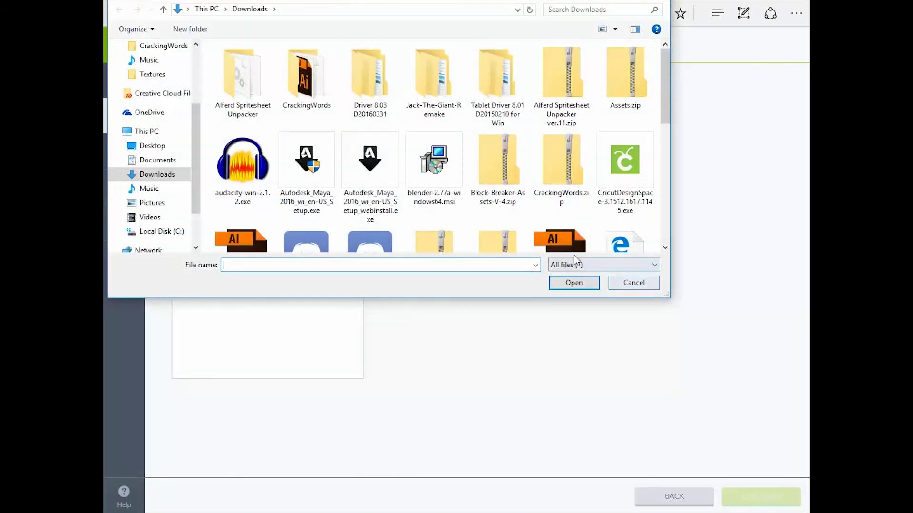
pyautogui.moveTo(666, 89); pyautogui.dragTo(657, 150)
pyautogui.click(636, 151)
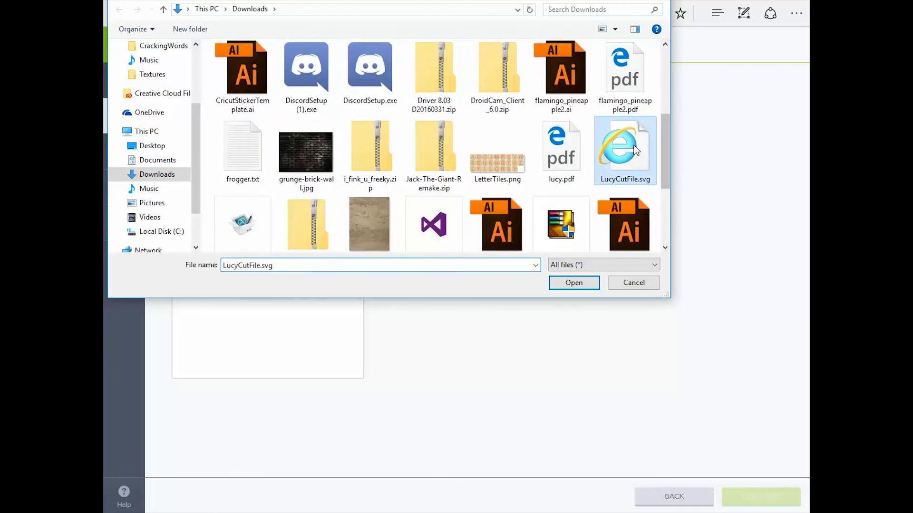
pyautogui.click(573, 282)
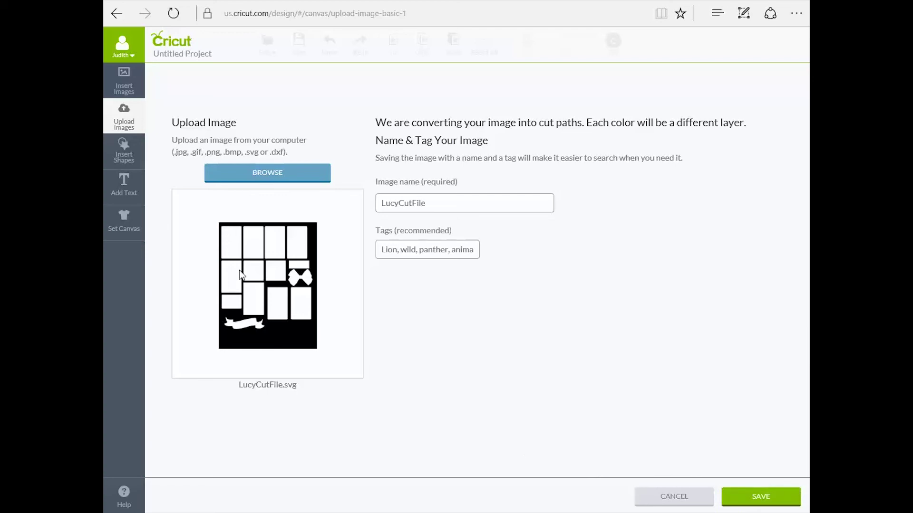
pyautogui.click(748, 489)
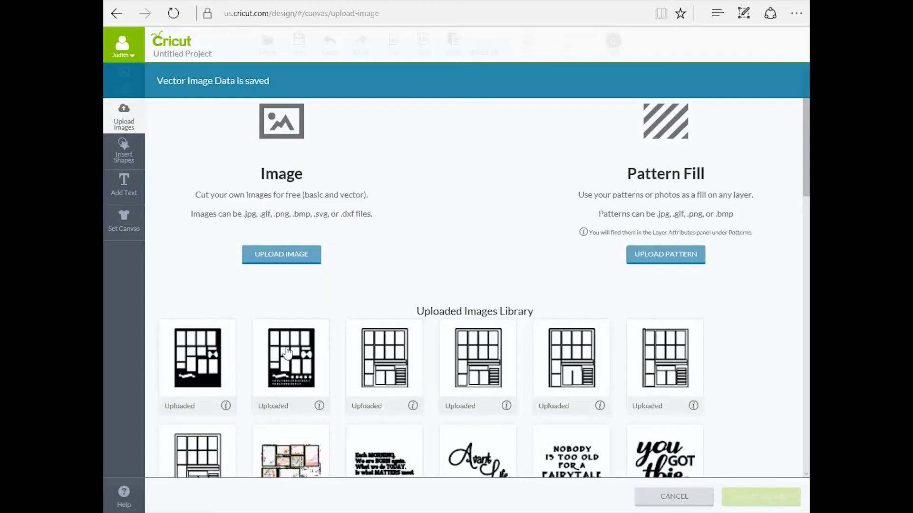
pyautogui.click(201, 368)
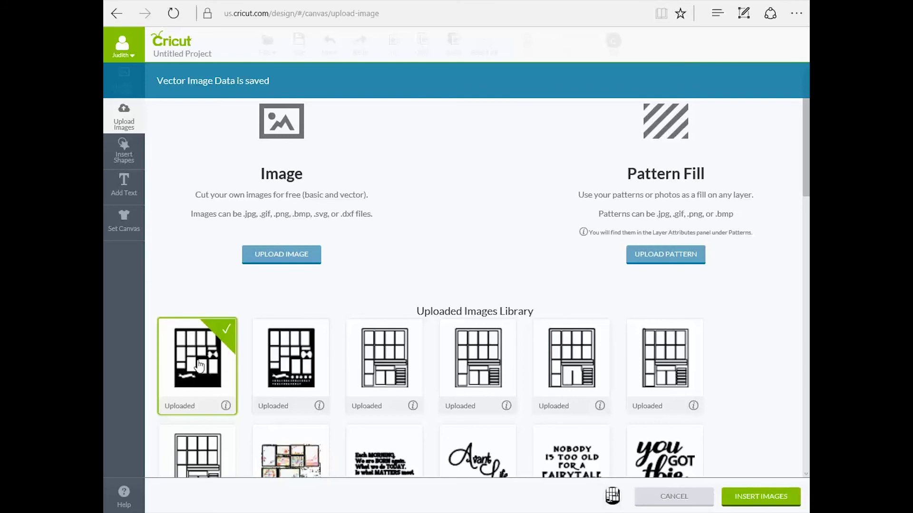
pyautogui.click(772, 499)
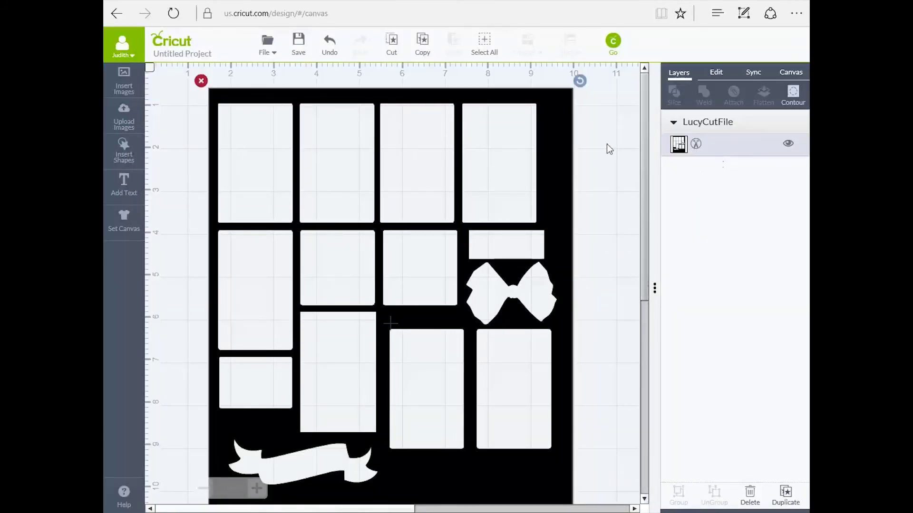
# - Send the LucyCutFile sheet to a single 12X12 cut mat with 1 project copy
pyautogui.click(613, 48)
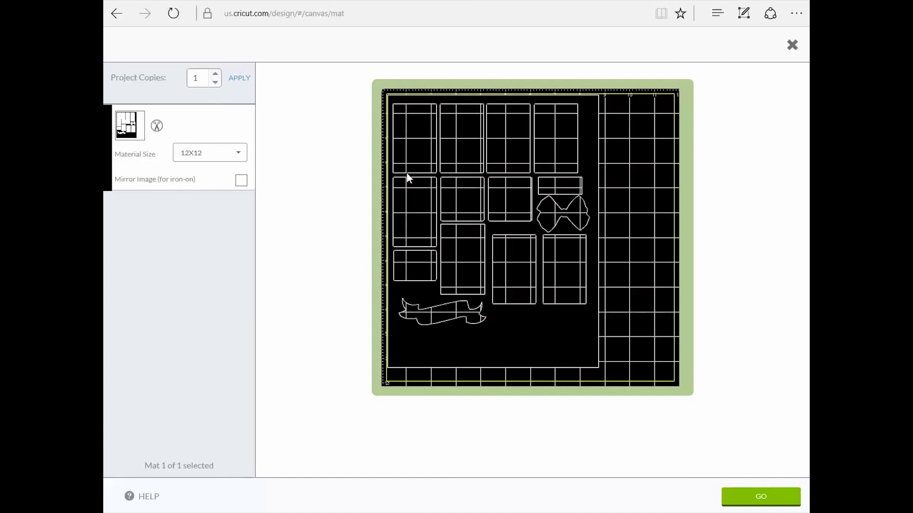
# - Close the mat preview to return to the LucyCutFile project canvas
pyautogui.click(792, 45)
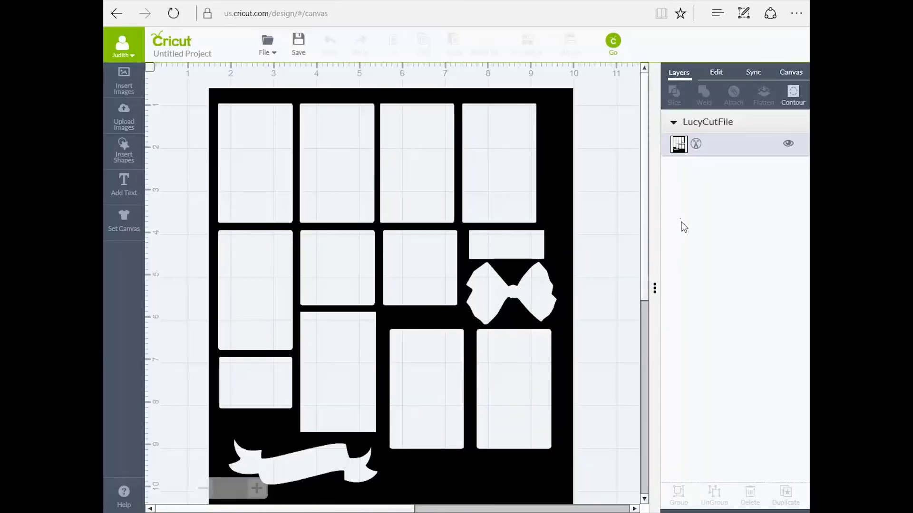